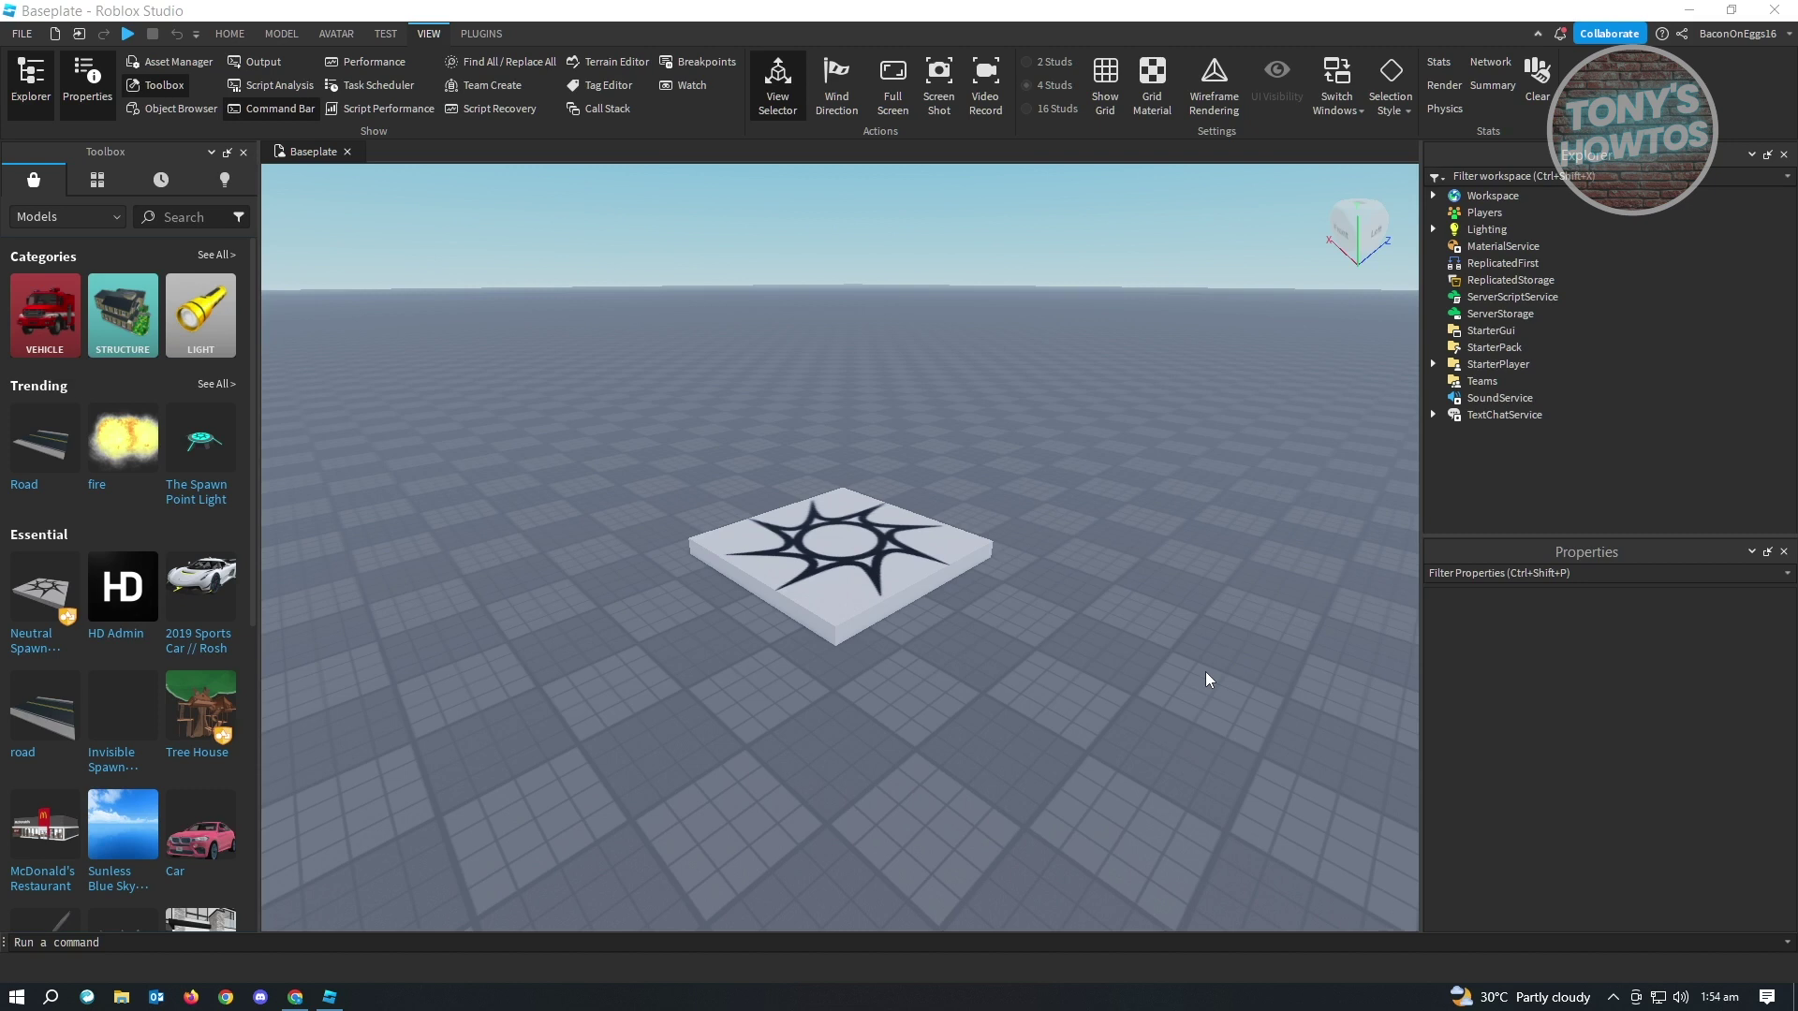
- Open the Team Create panel from the View tab and resize it beside the toolbox
click(227, 34)
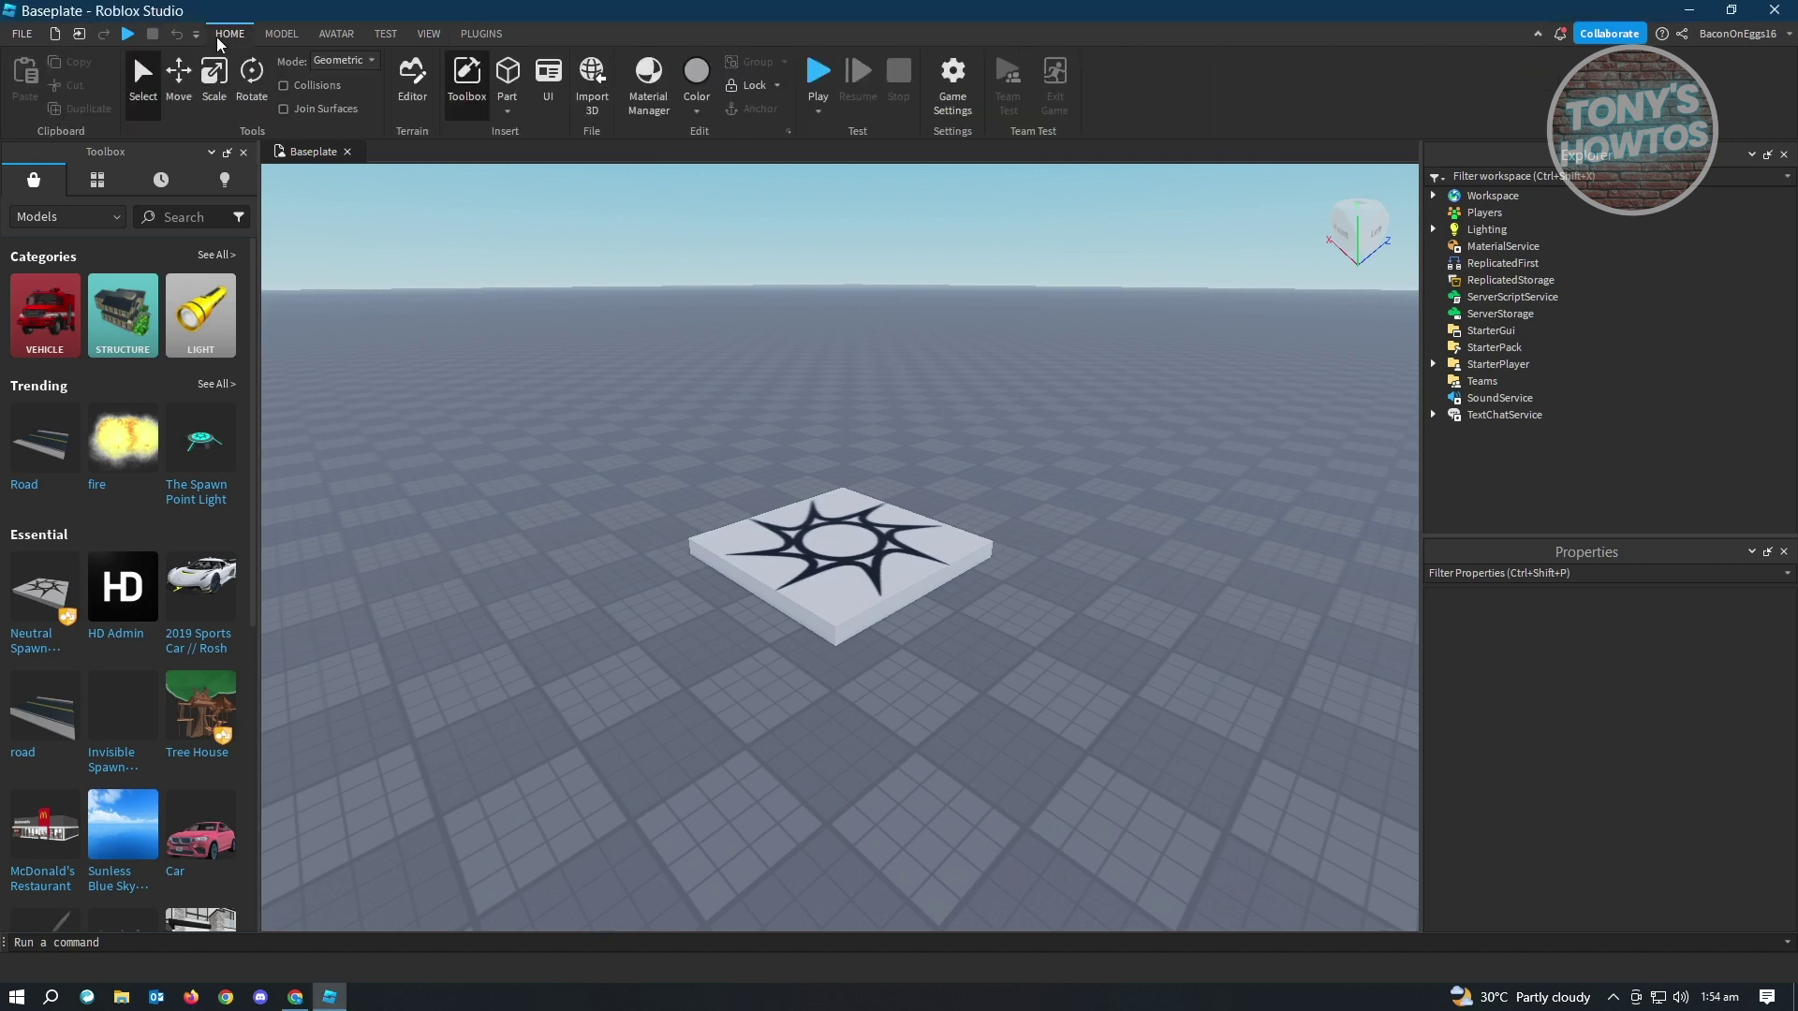
click(435, 36)
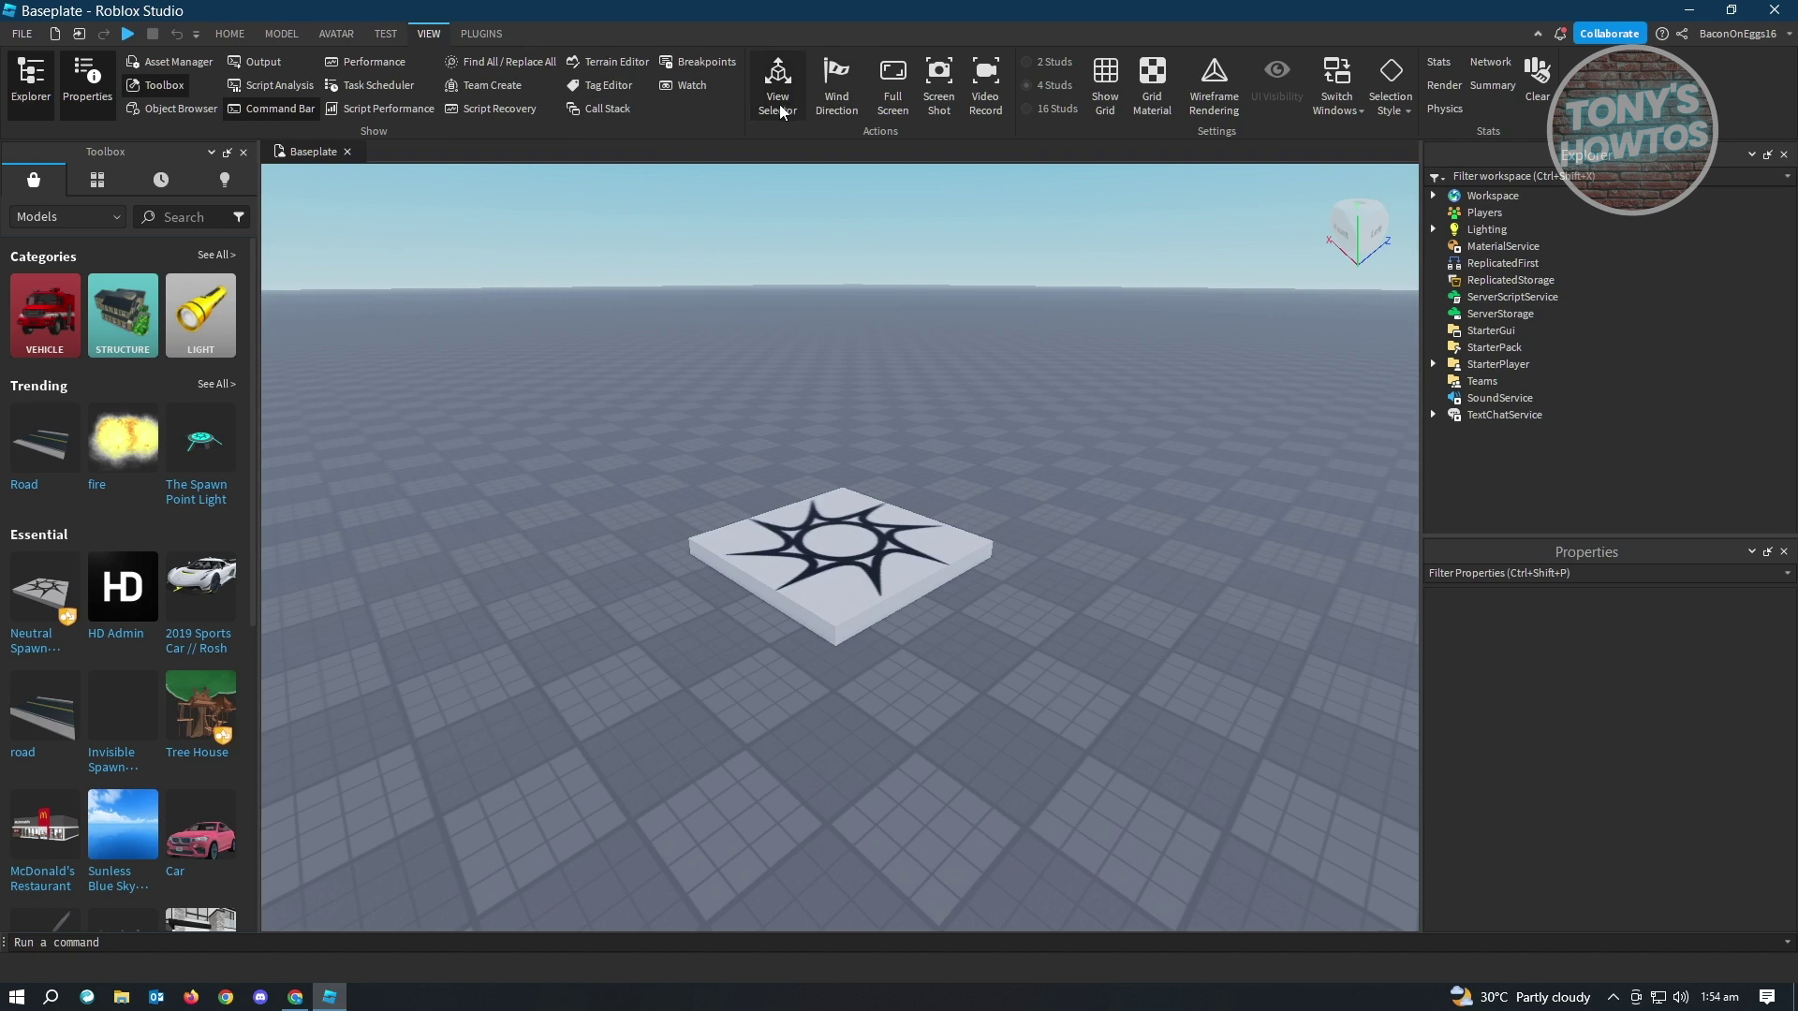
click(474, 87)
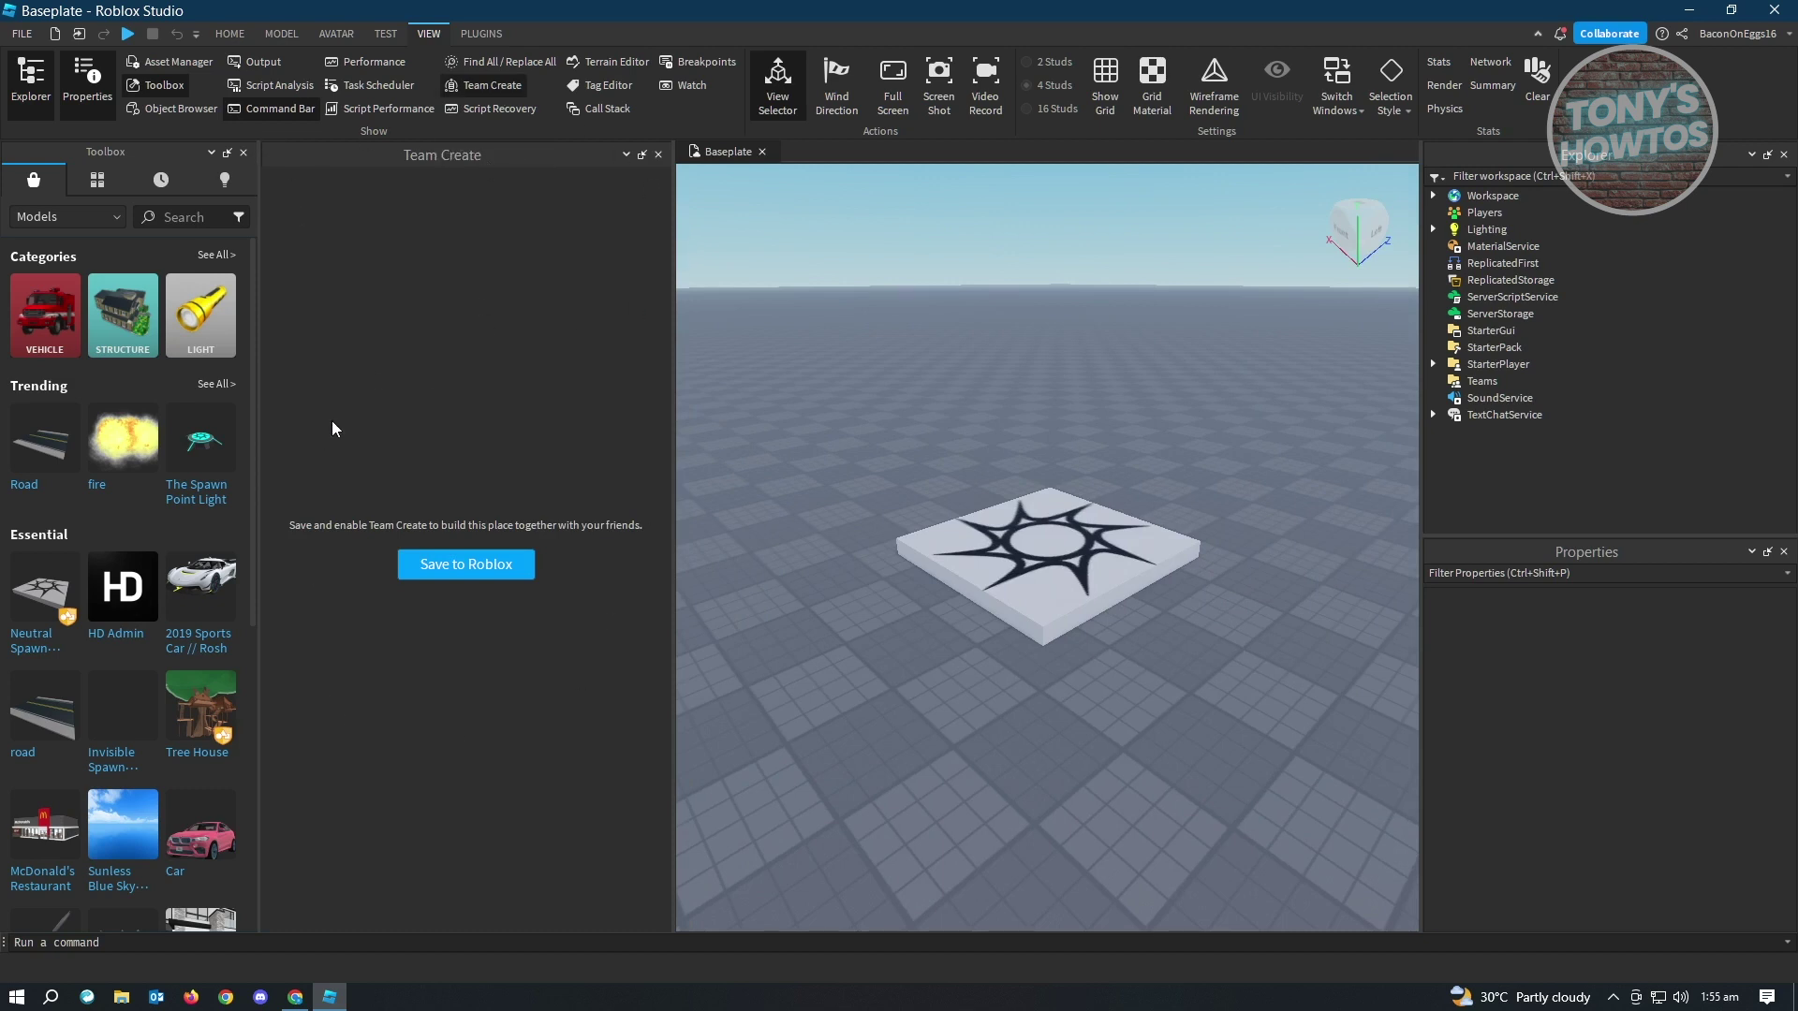
drag(672, 457, 336, 464)
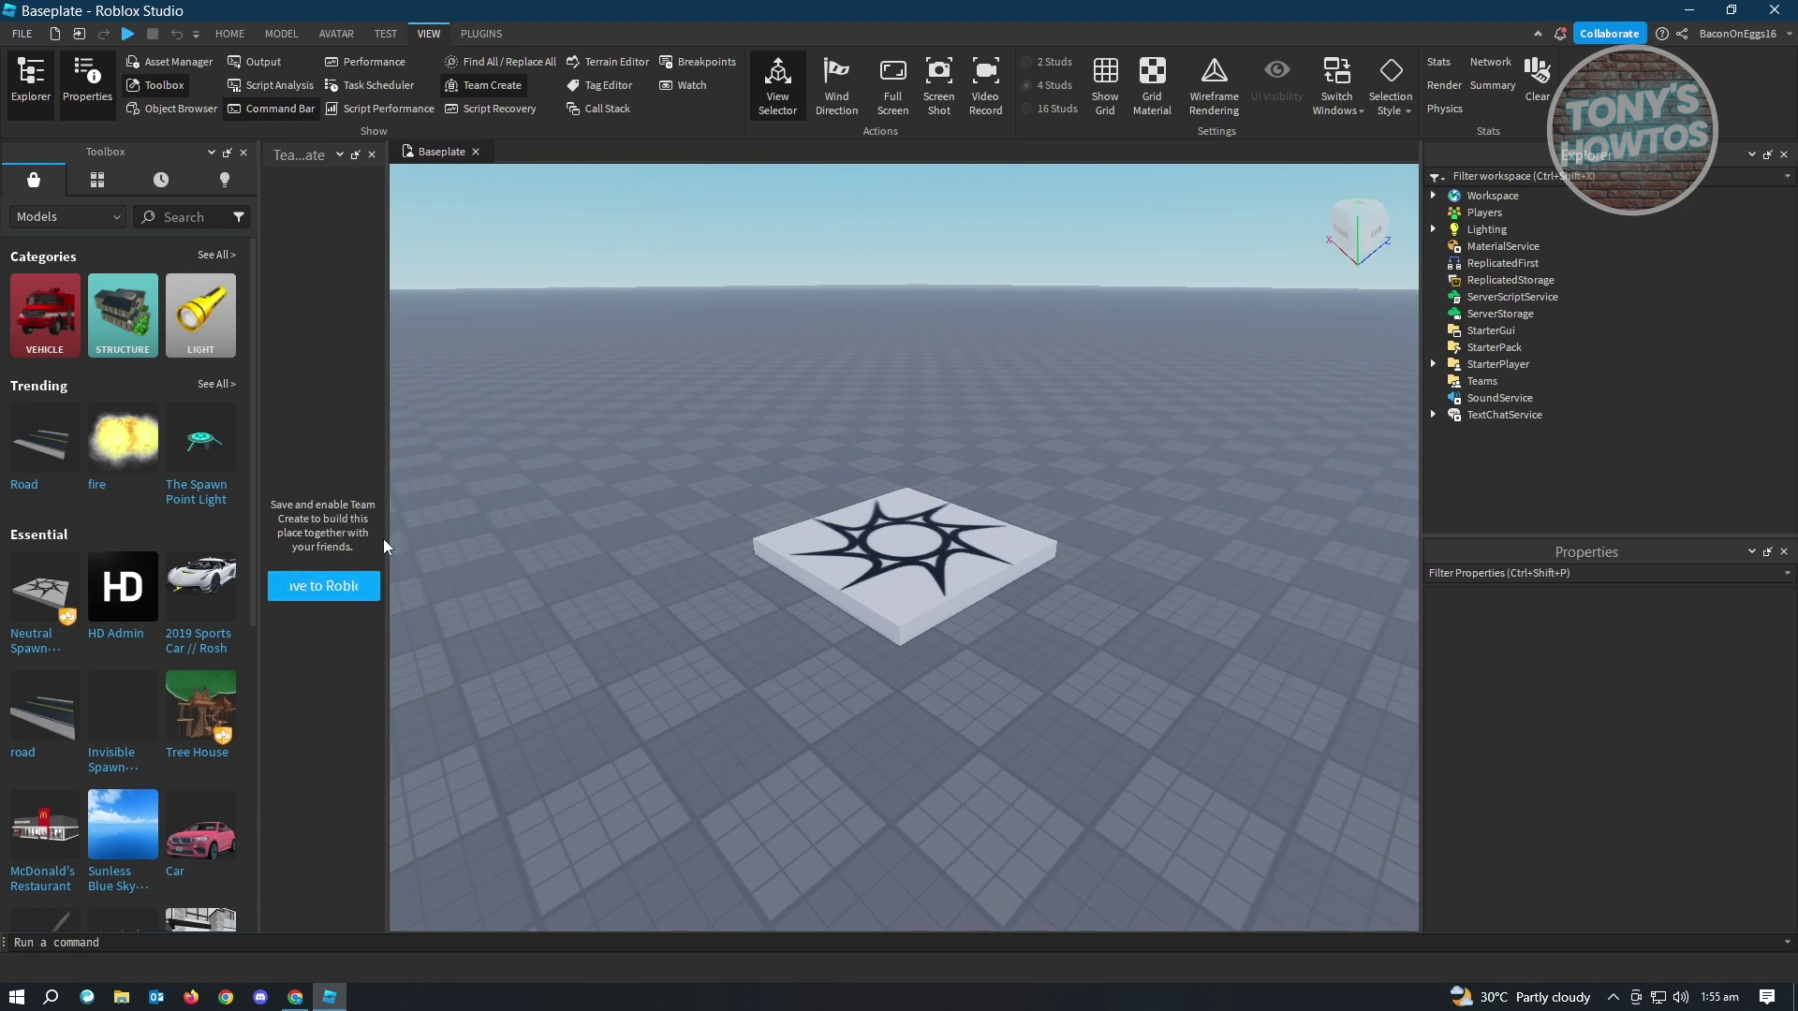
drag(386, 540, 557, 519)
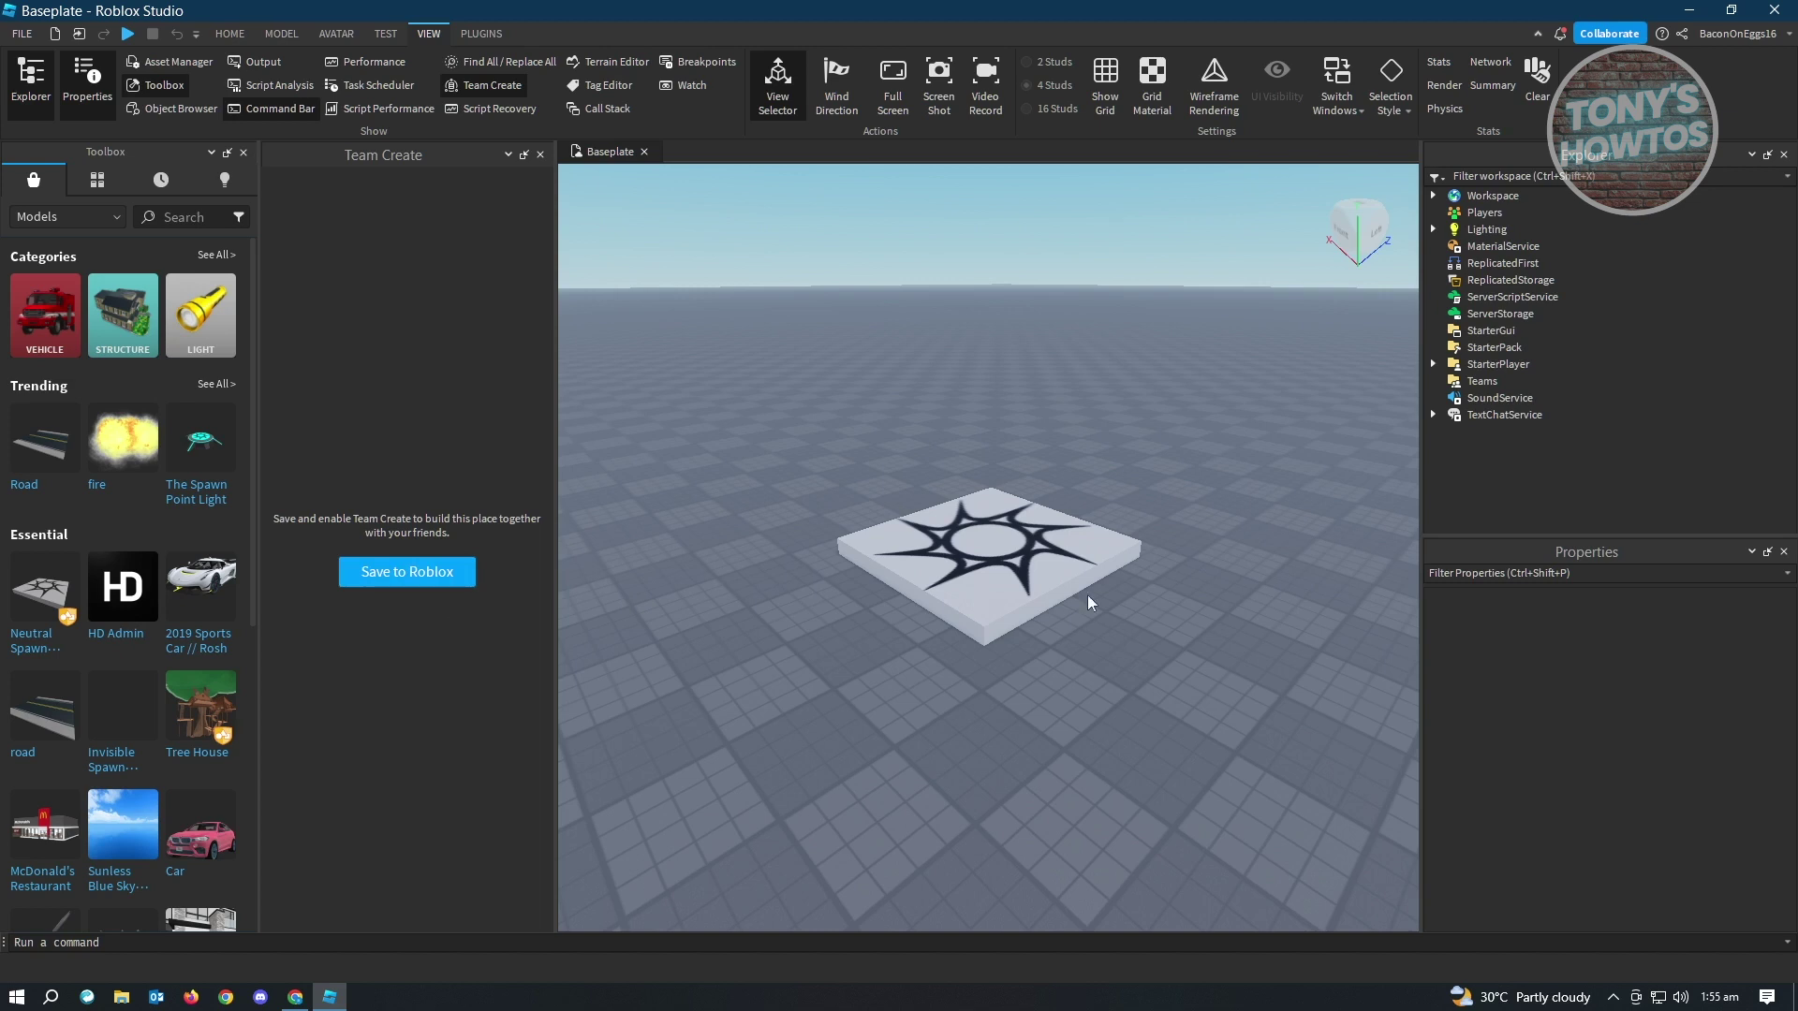
- Start saving to Roblox, naming the game 'Team example Game' with description 'test'
click(407, 573)
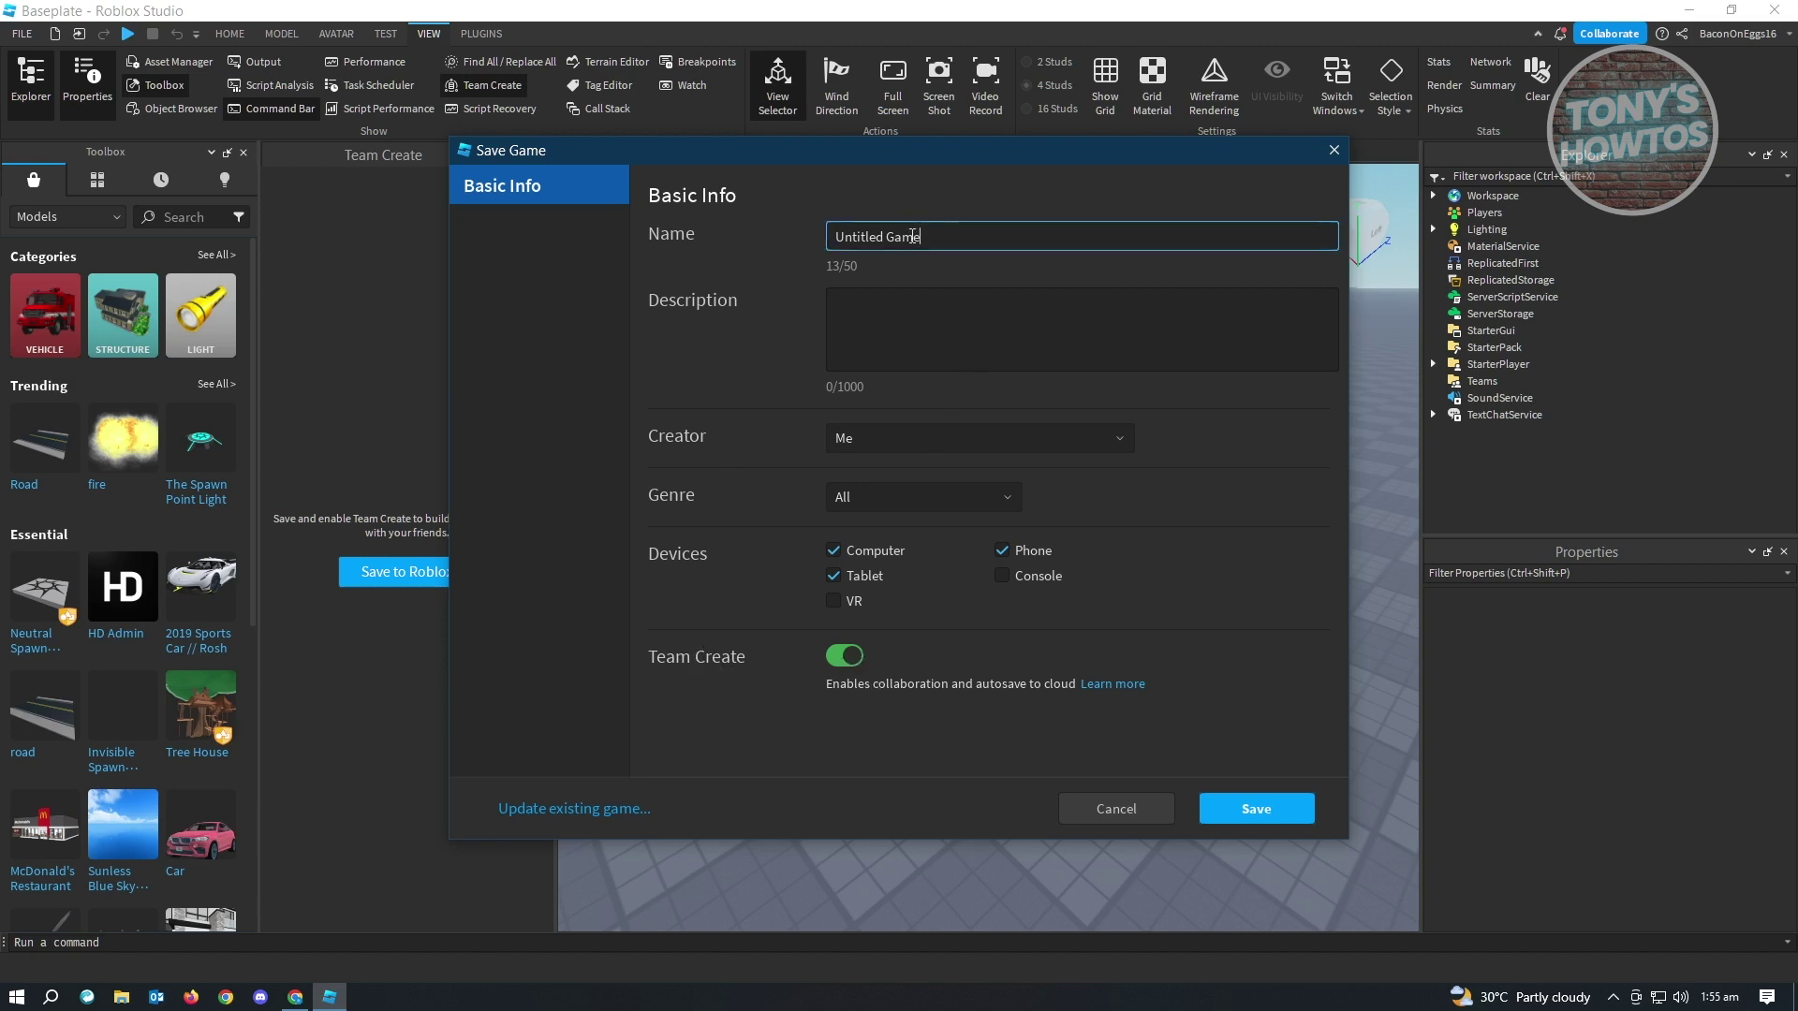
drag(922, 237, 779, 222)
text(Team ex)
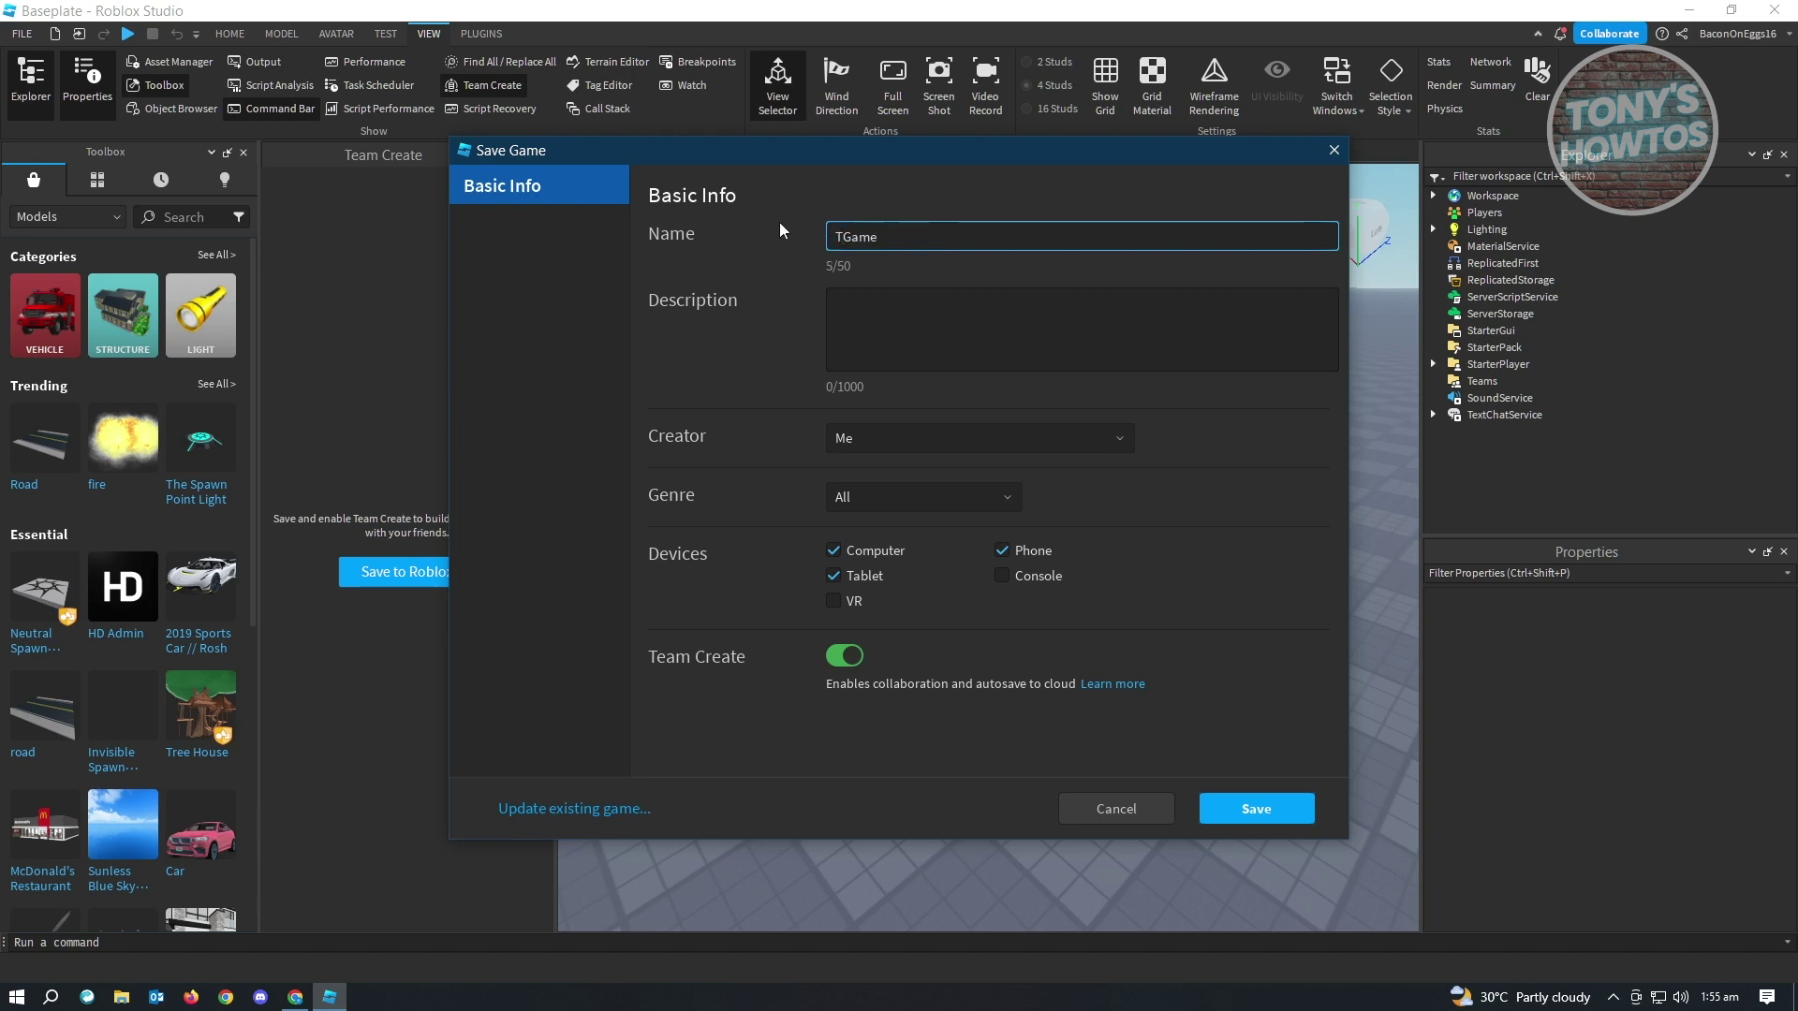
text(ample)
click(957, 342)
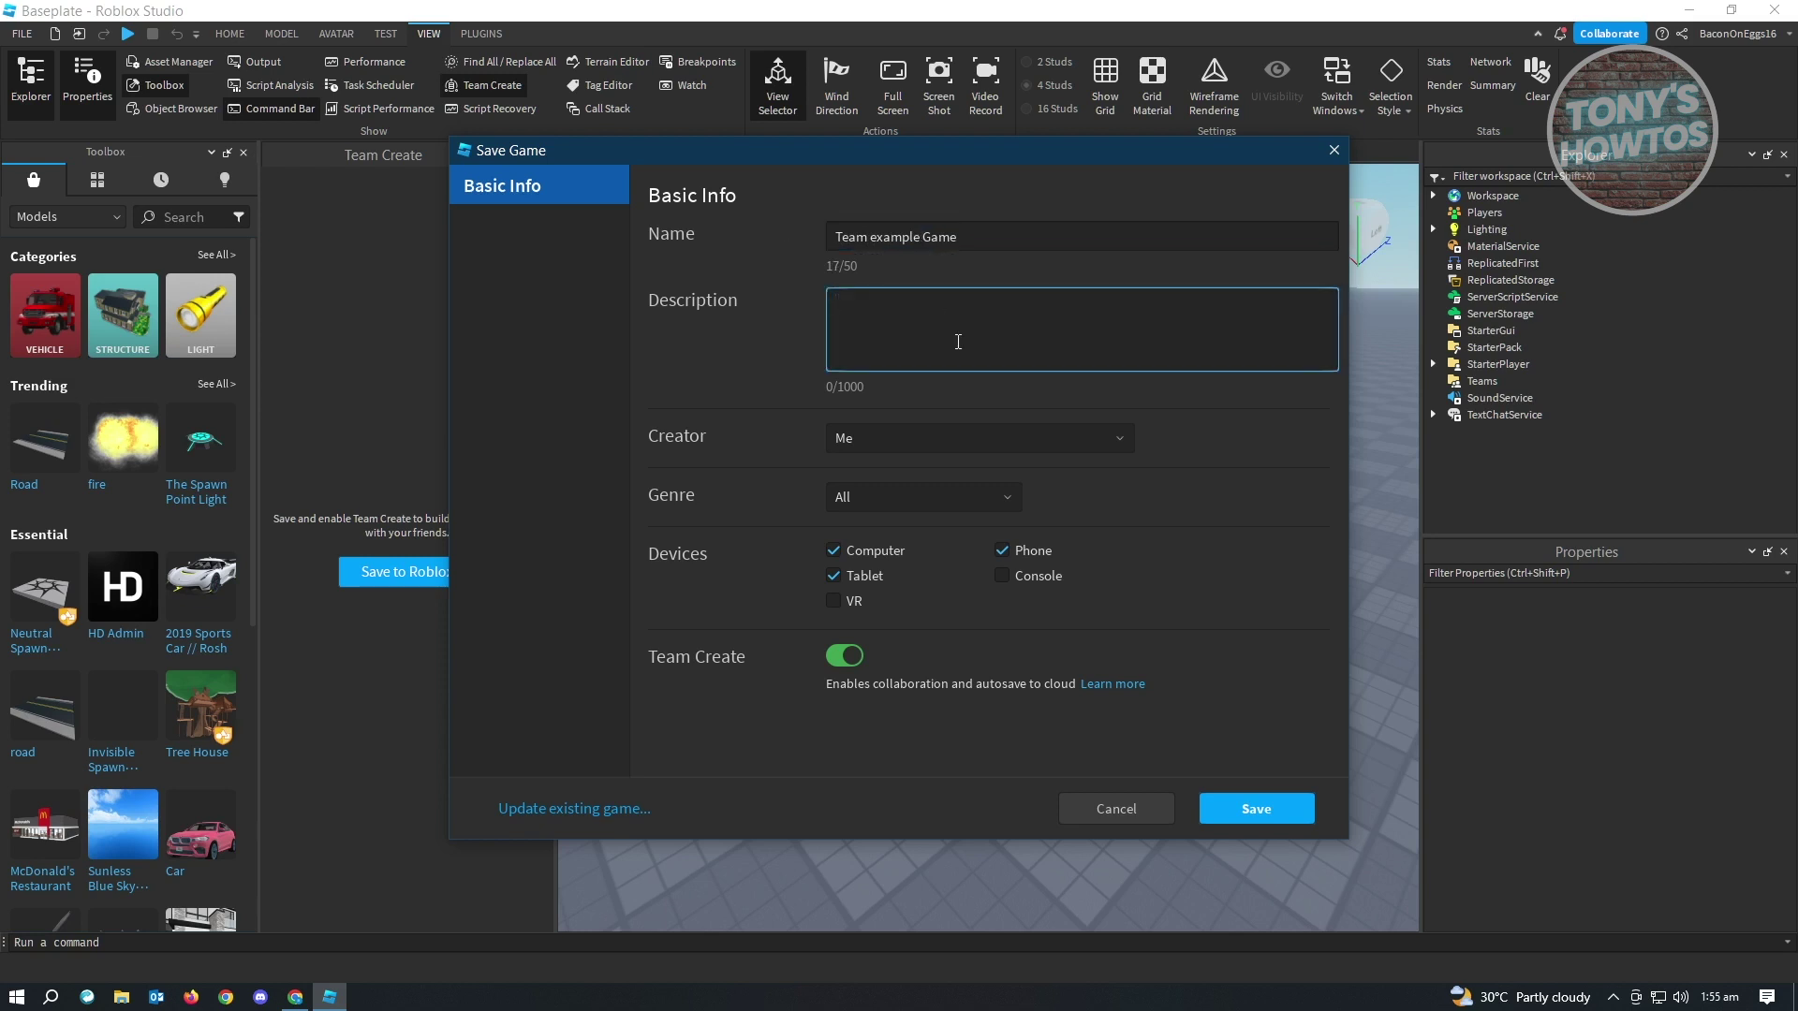
text(test)
- Keep the creator as Me and the genre as All, then save the game to Roblox
click(987, 428)
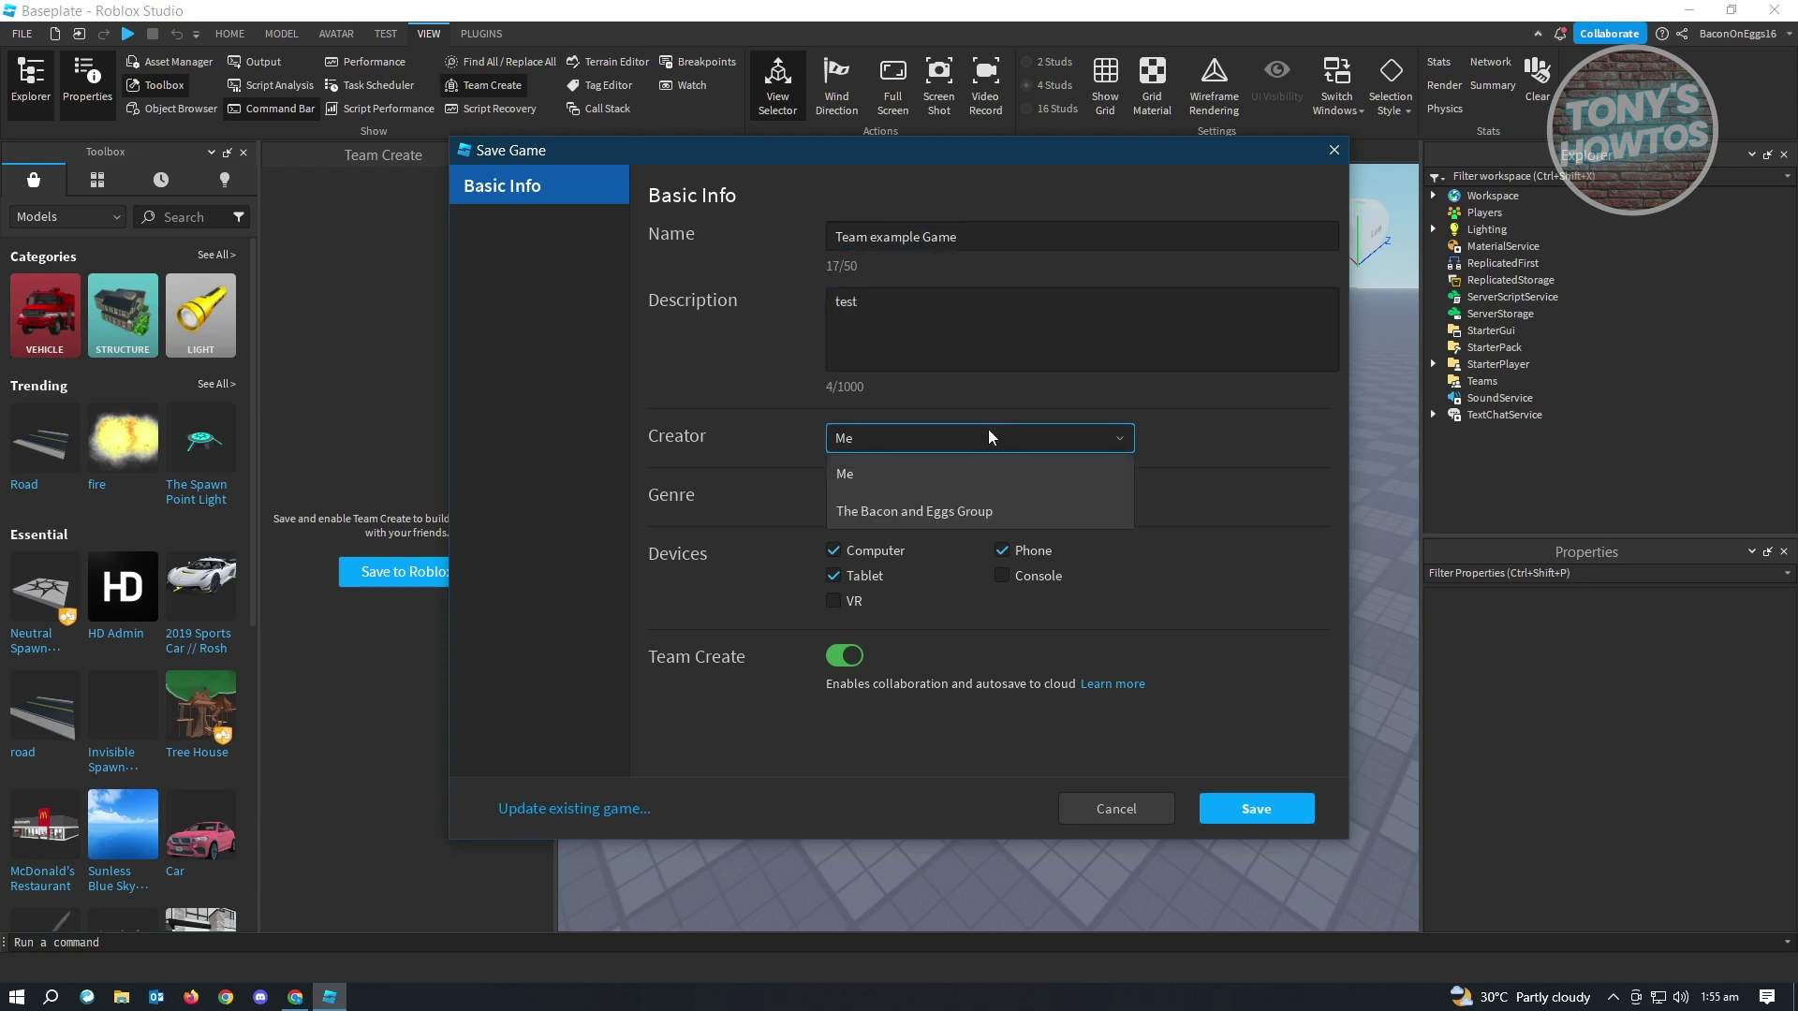
click(988, 431)
click(886, 498)
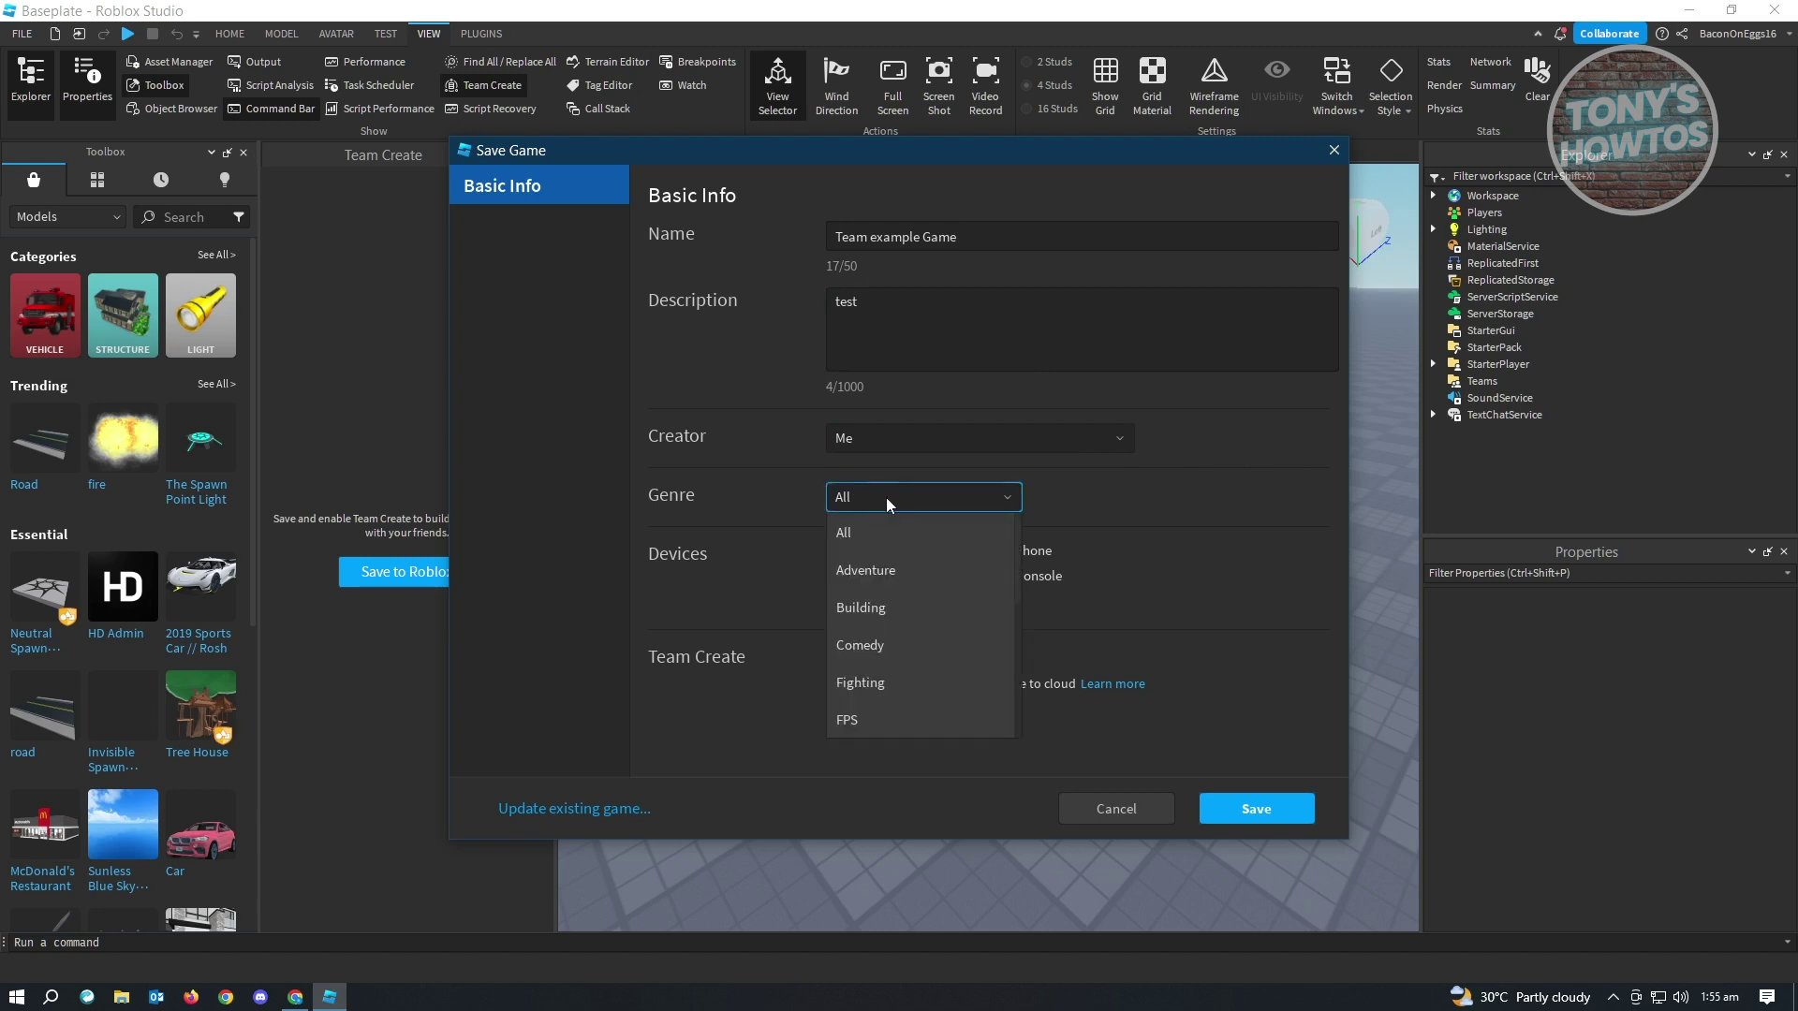
click(886, 498)
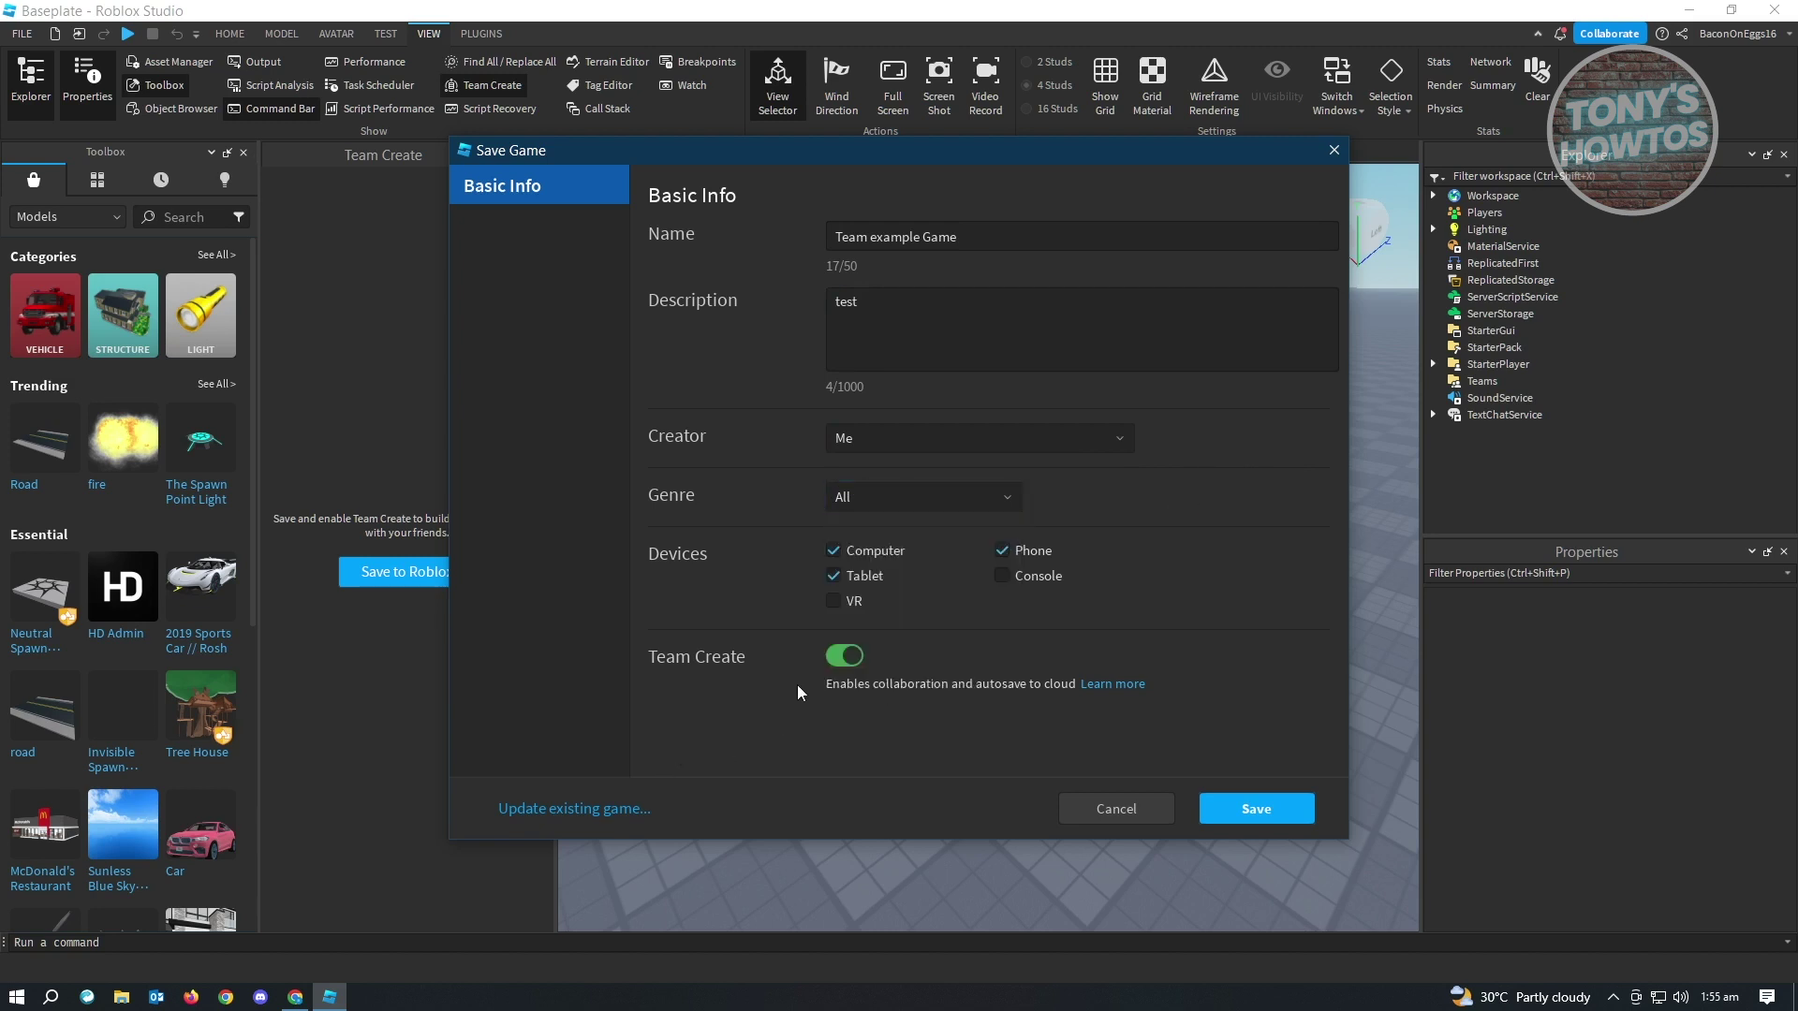
click(1284, 815)
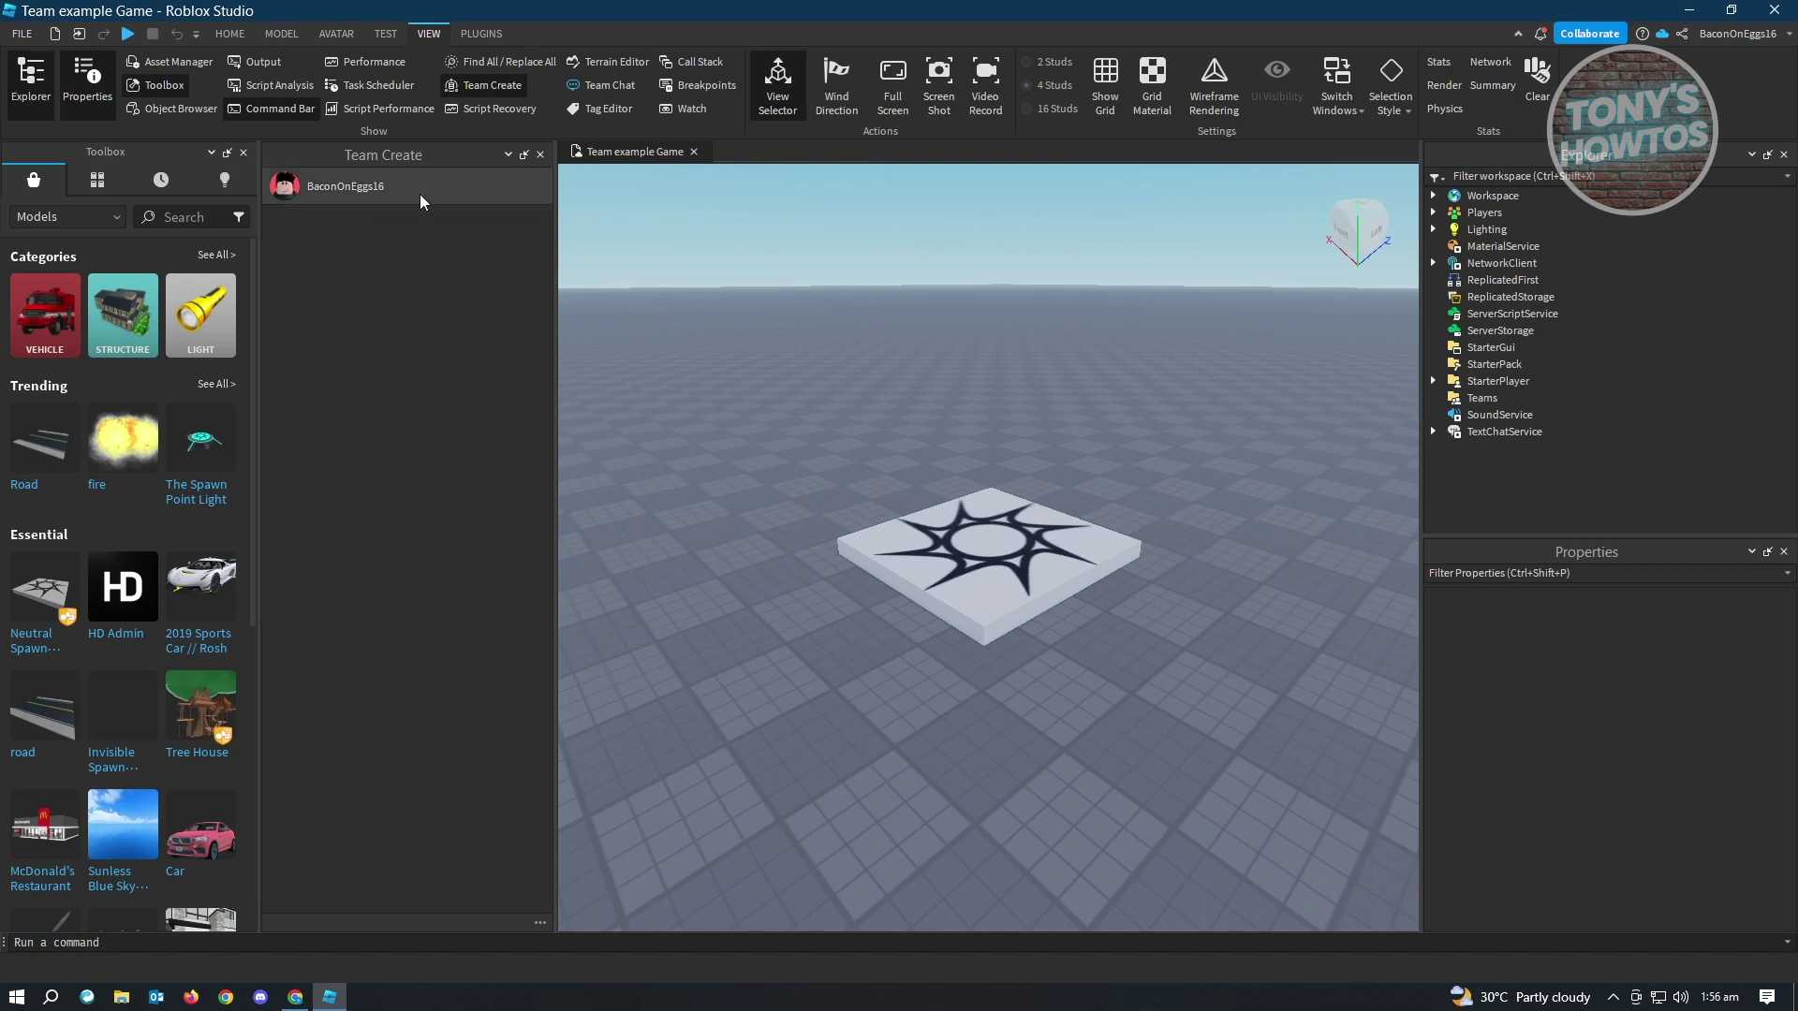
- Check the Team Create panel's options menu, then bring up Manage Collaborators
click(536, 919)
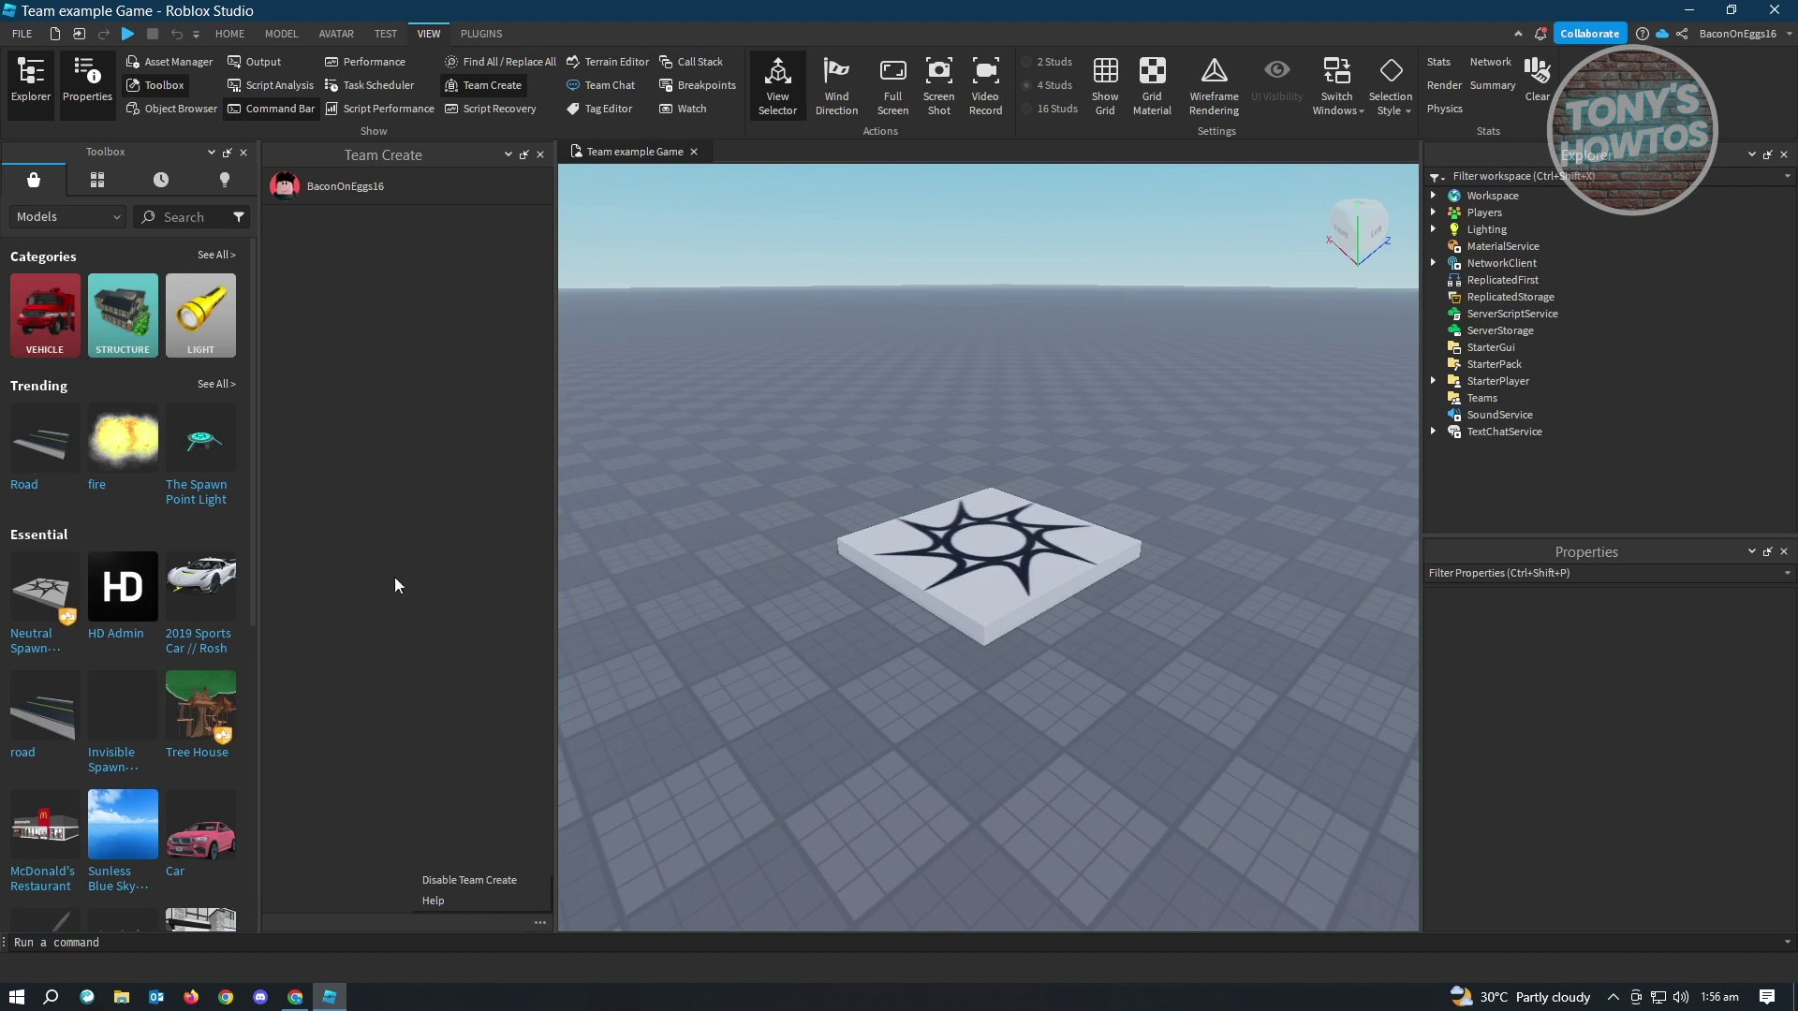
click(411, 393)
click(1589, 34)
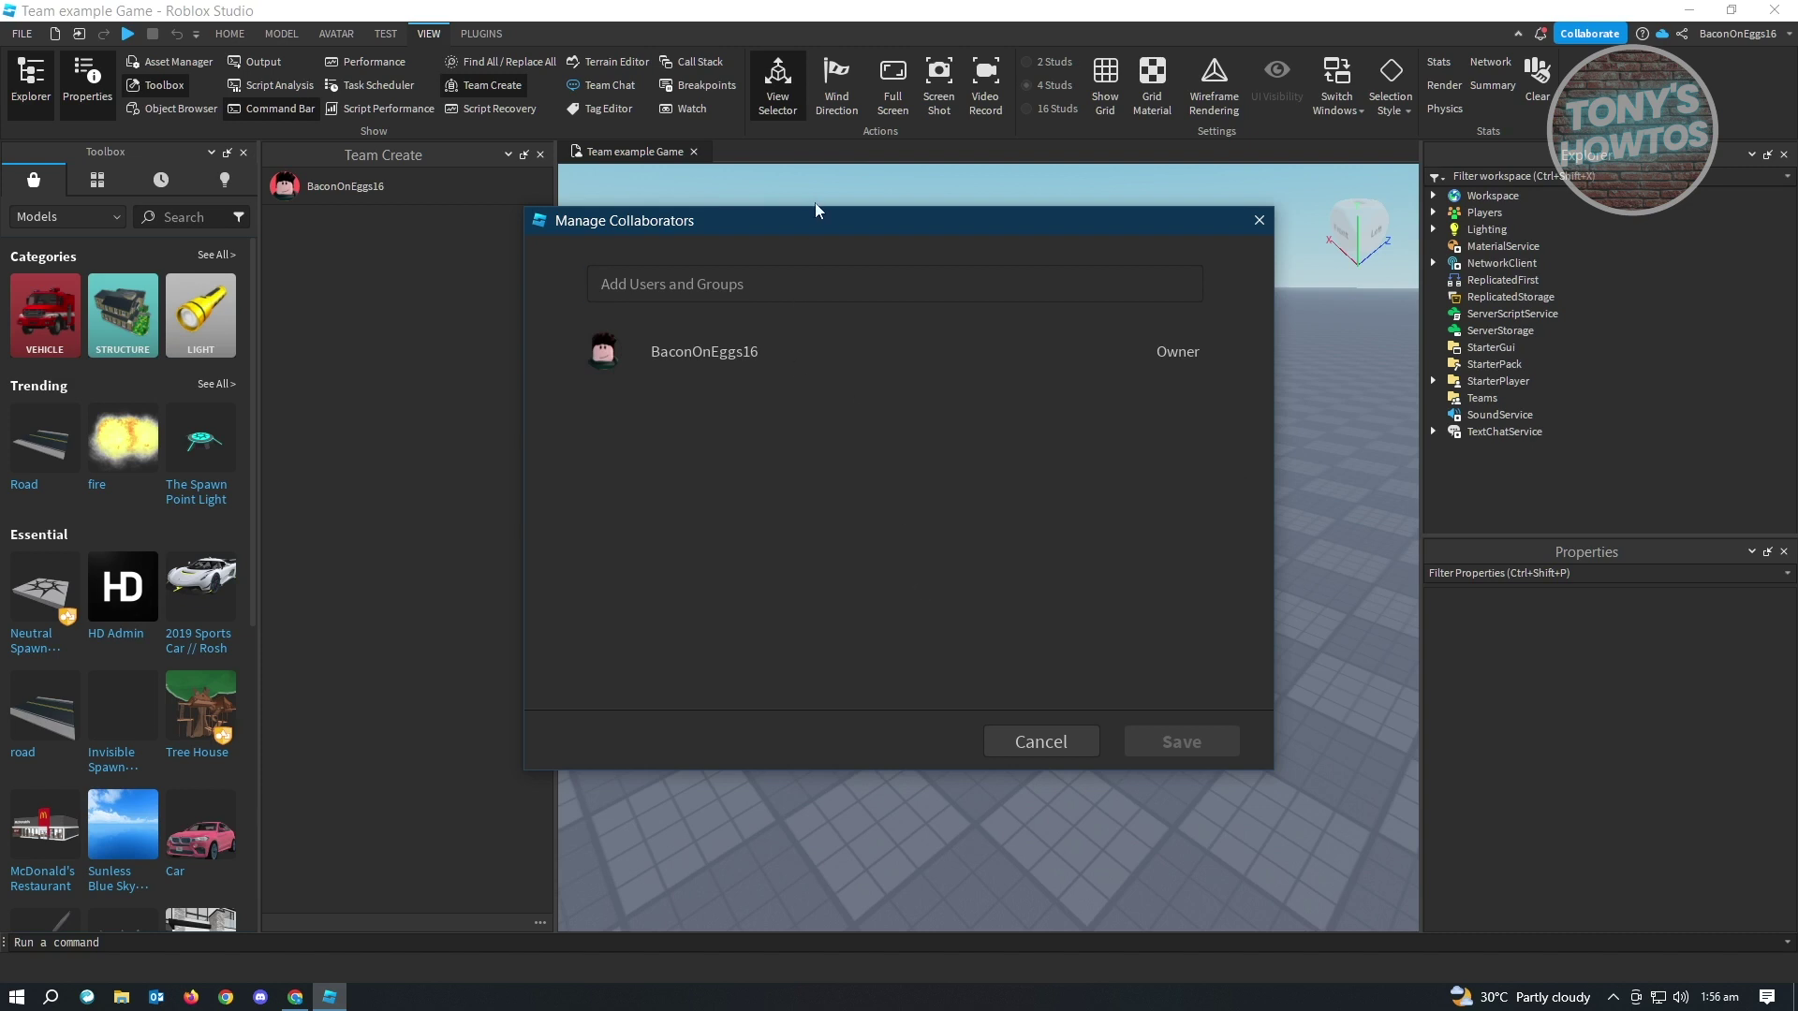
- Search for 'Bacon' and add The Bacon and Eggs Group as a collaborator
drag(845, 224, 912, 221)
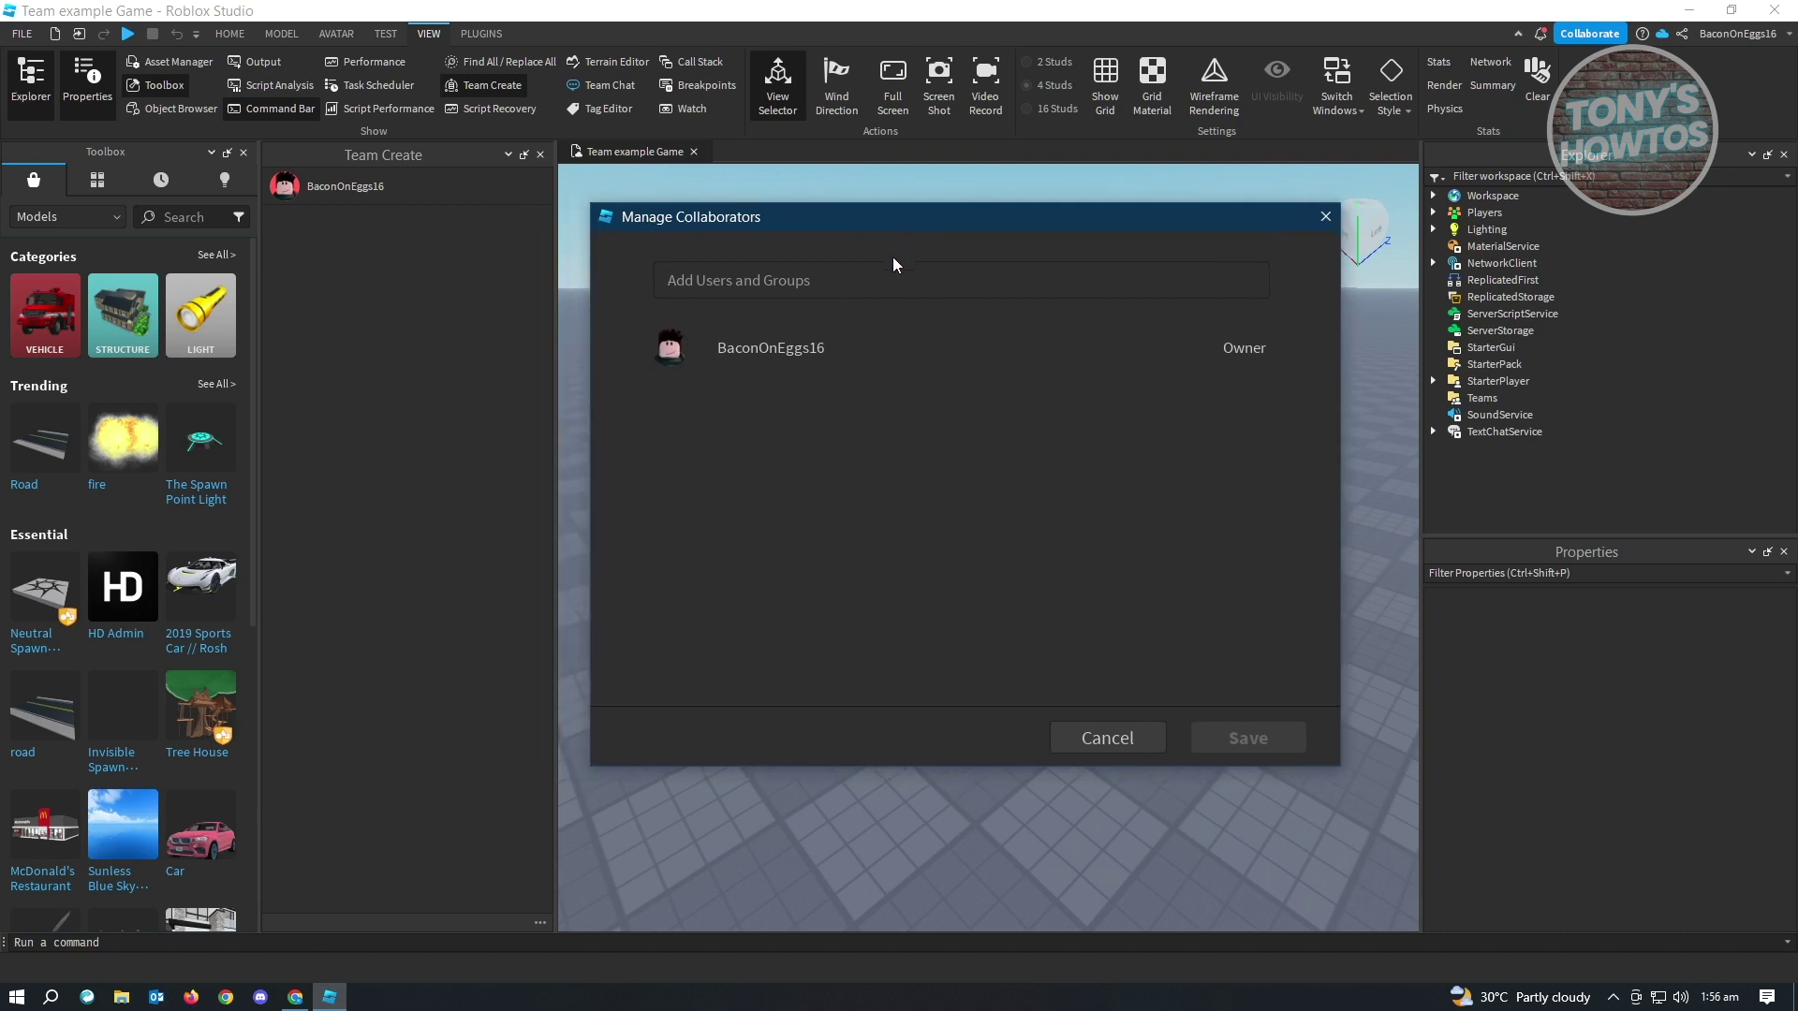
click(824, 282)
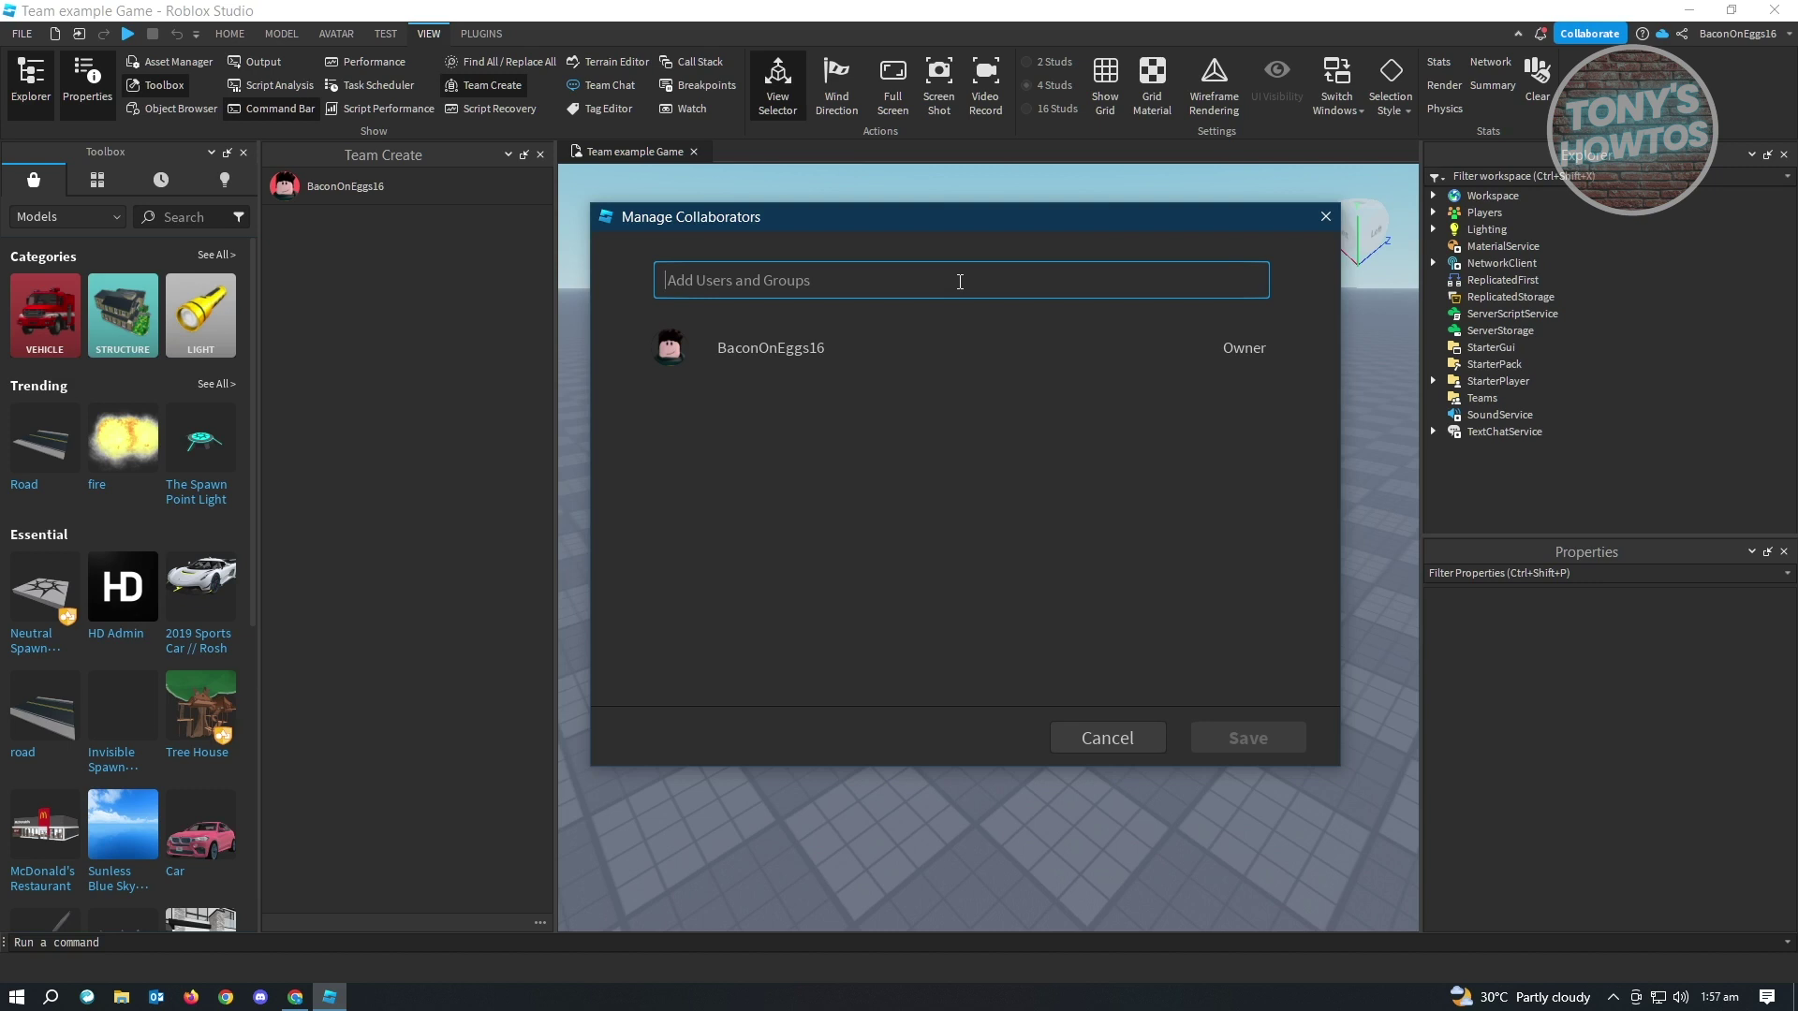
text(B)
key(BackSpace)
text(B)
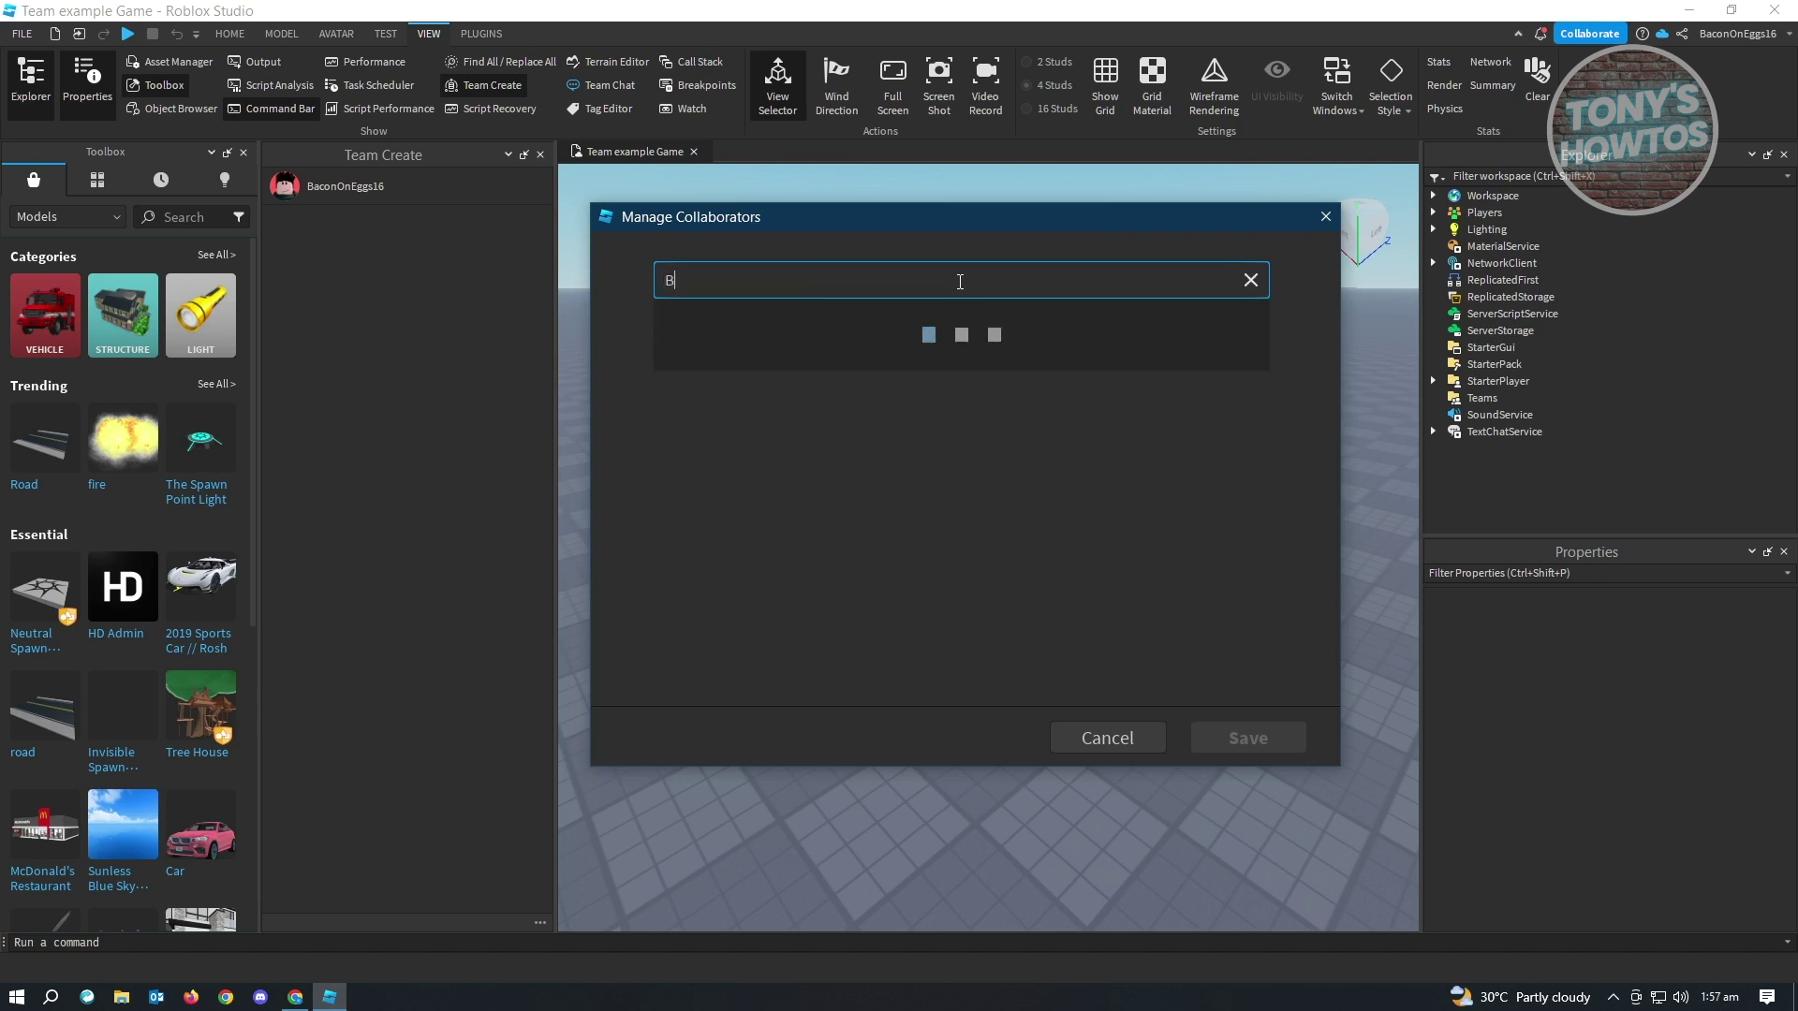
text(acon and Eggs Group)
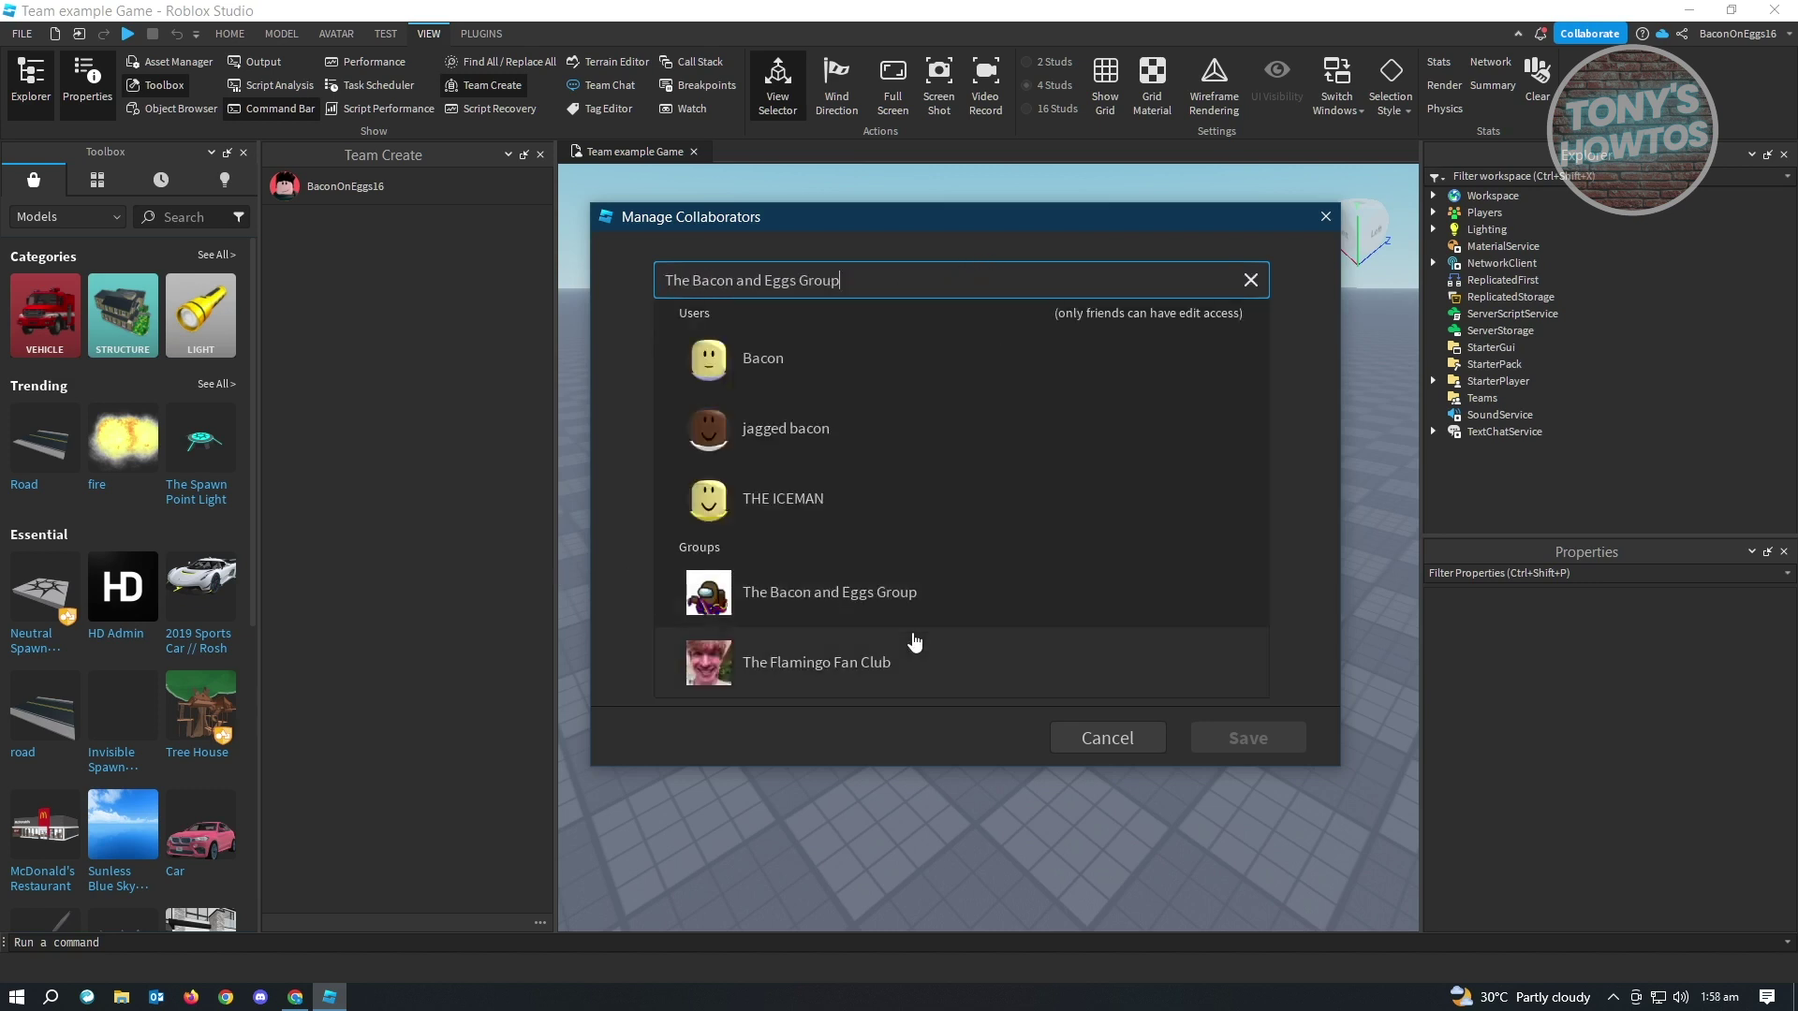
click(854, 610)
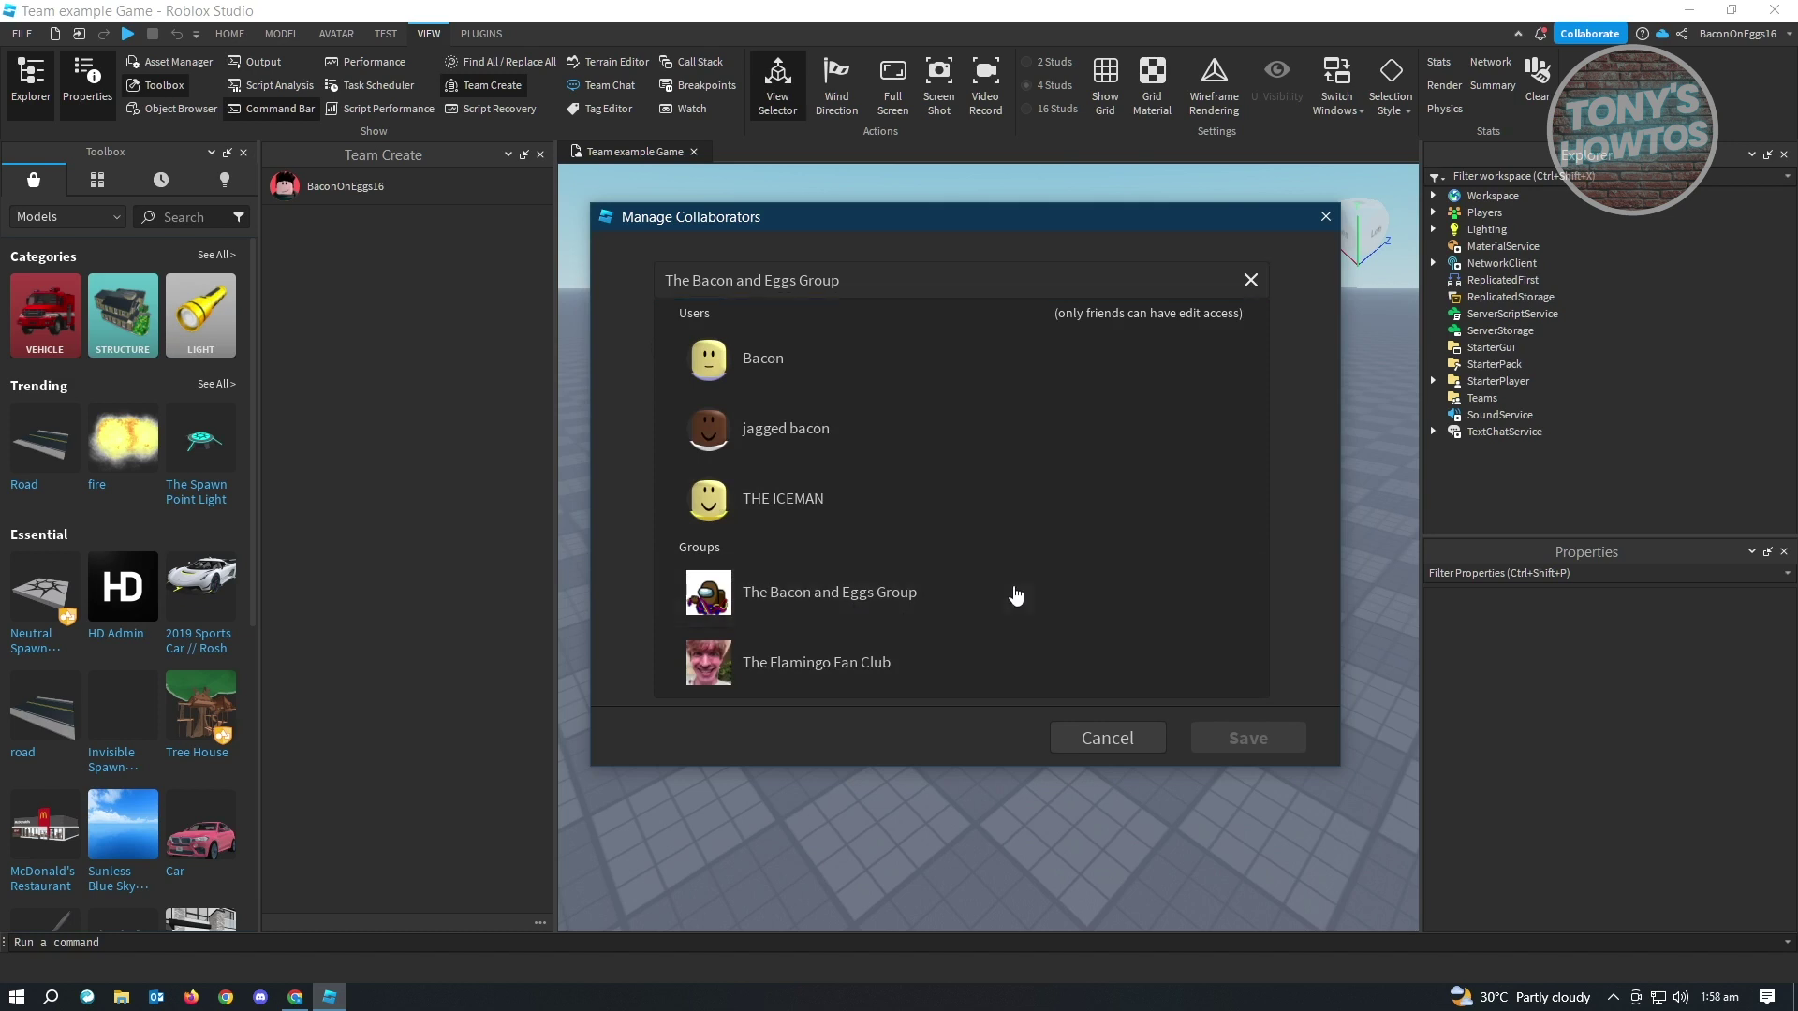
click(917, 599)
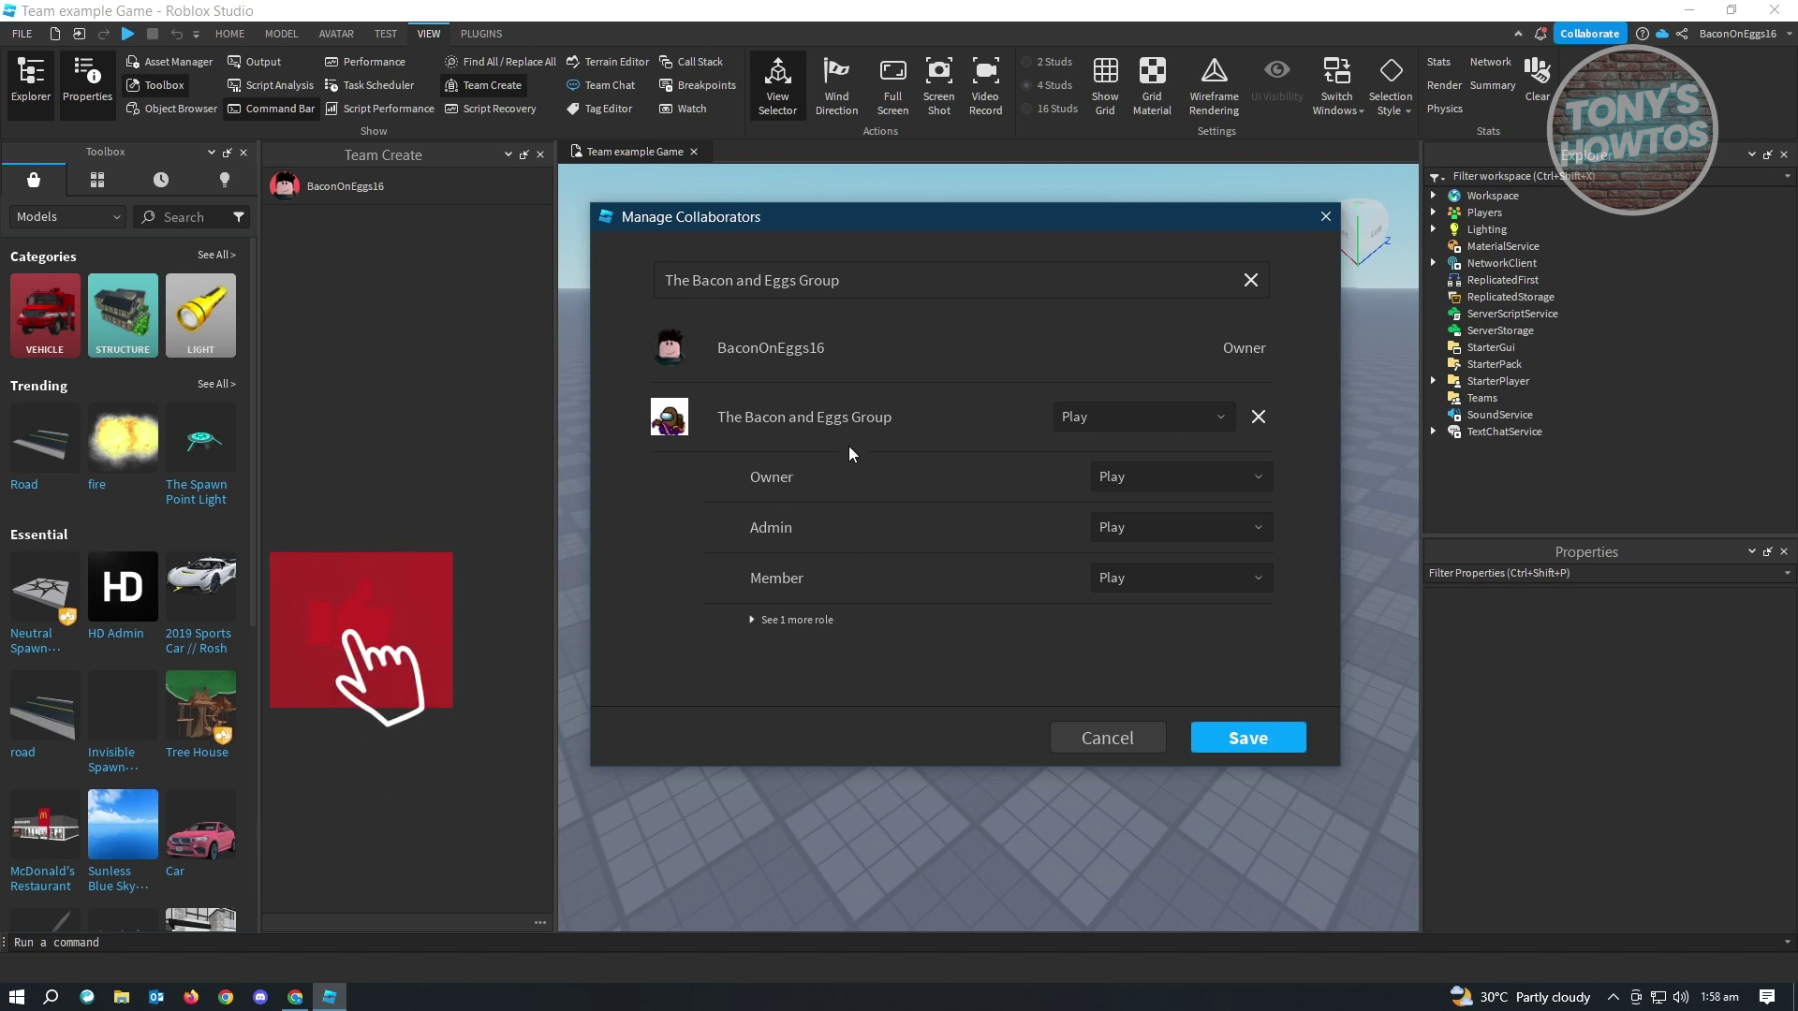
- Check the group's overall access and its Owner role, keeping Play
click(1151, 414)
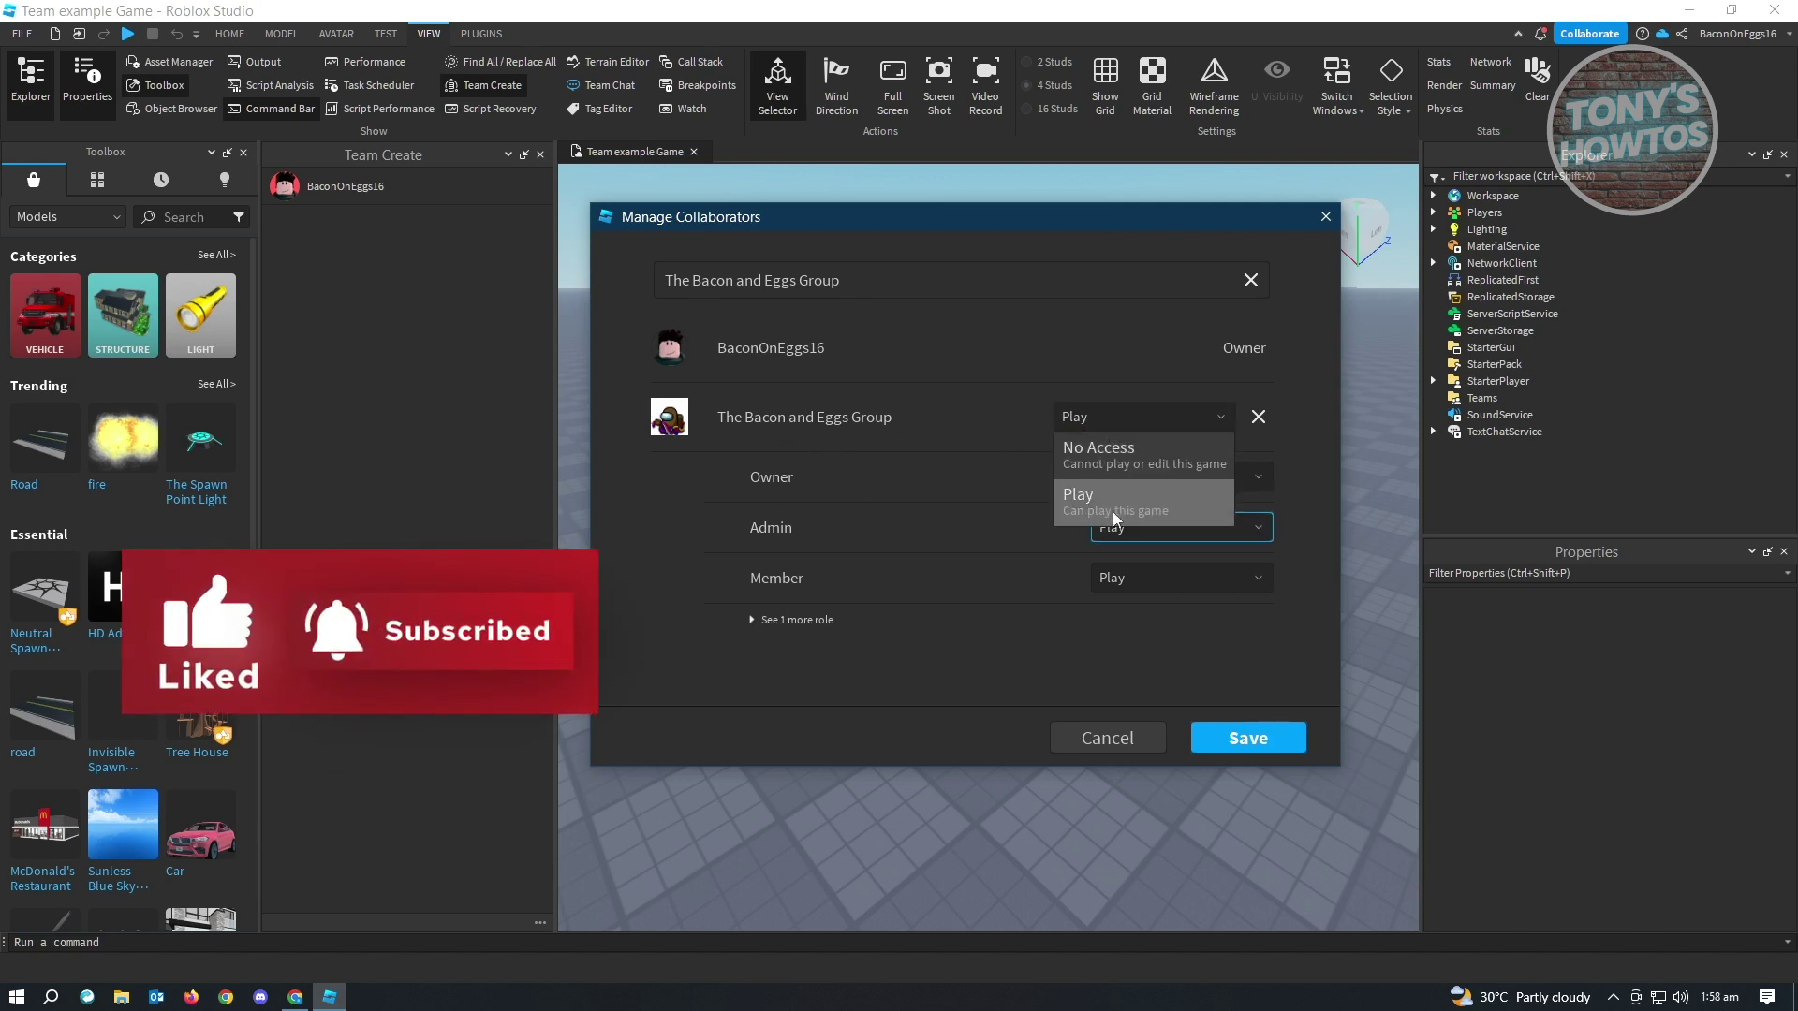
click(863, 491)
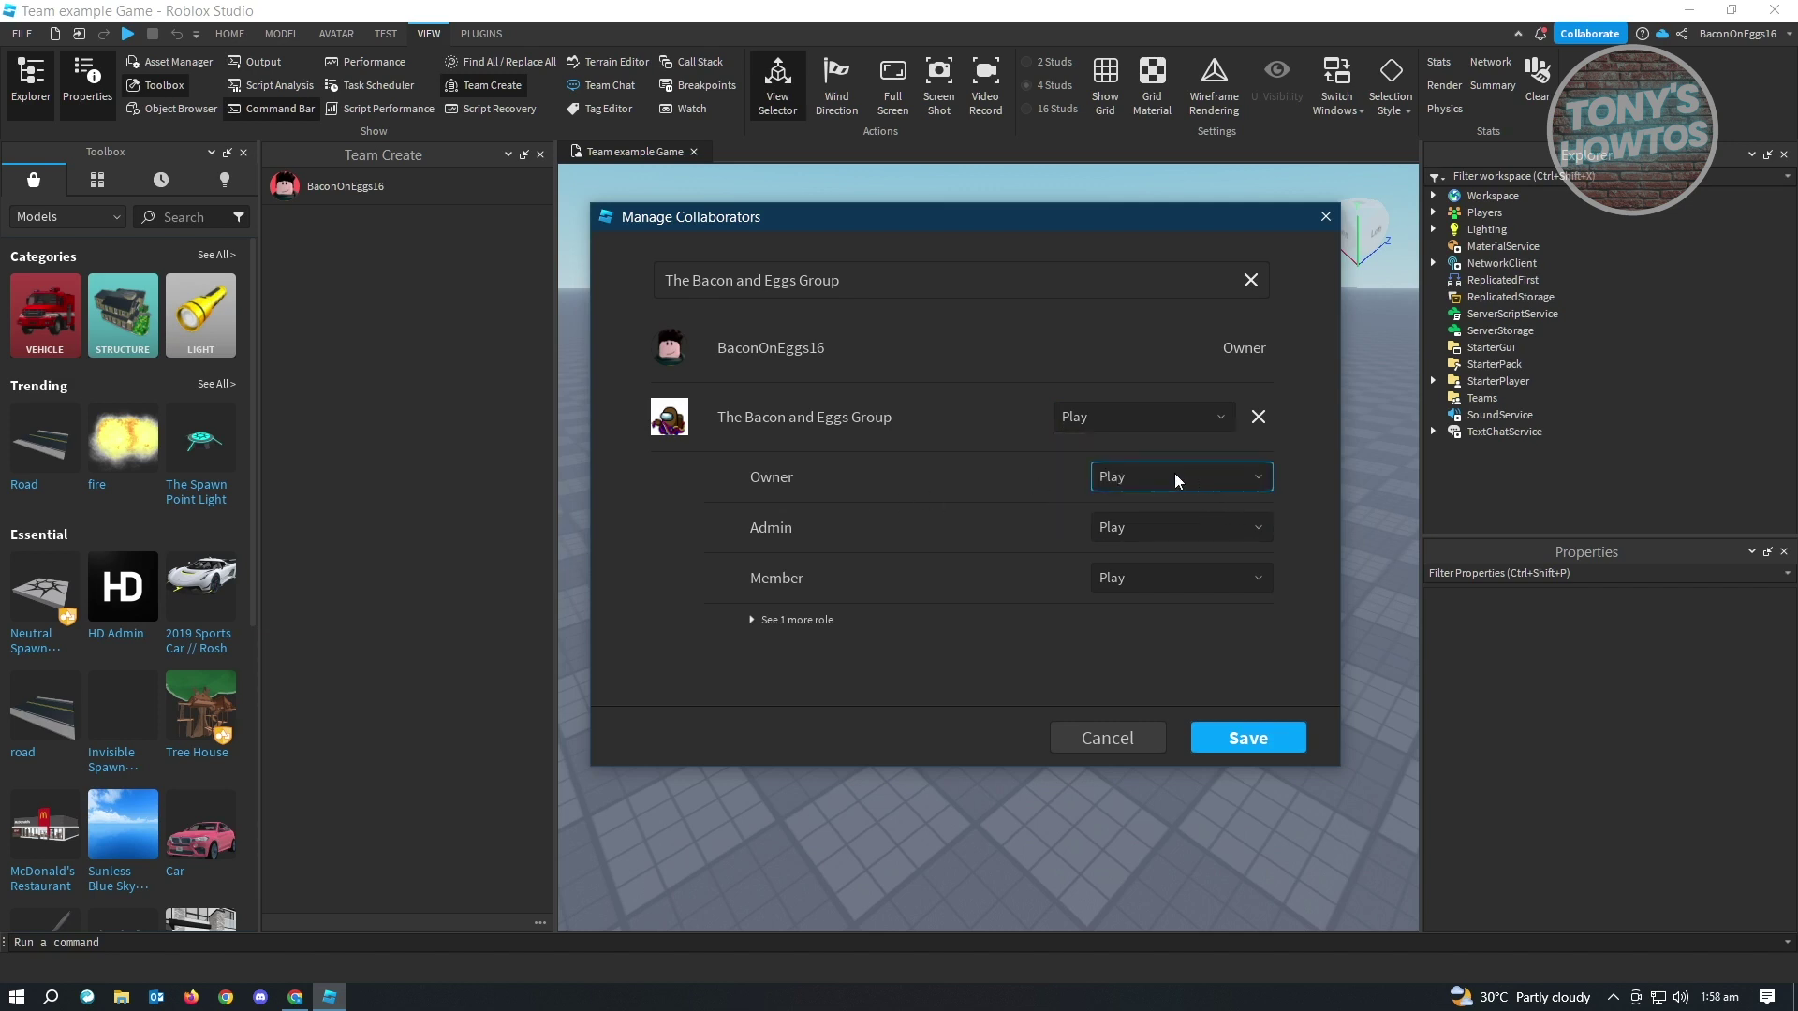
click(1211, 470)
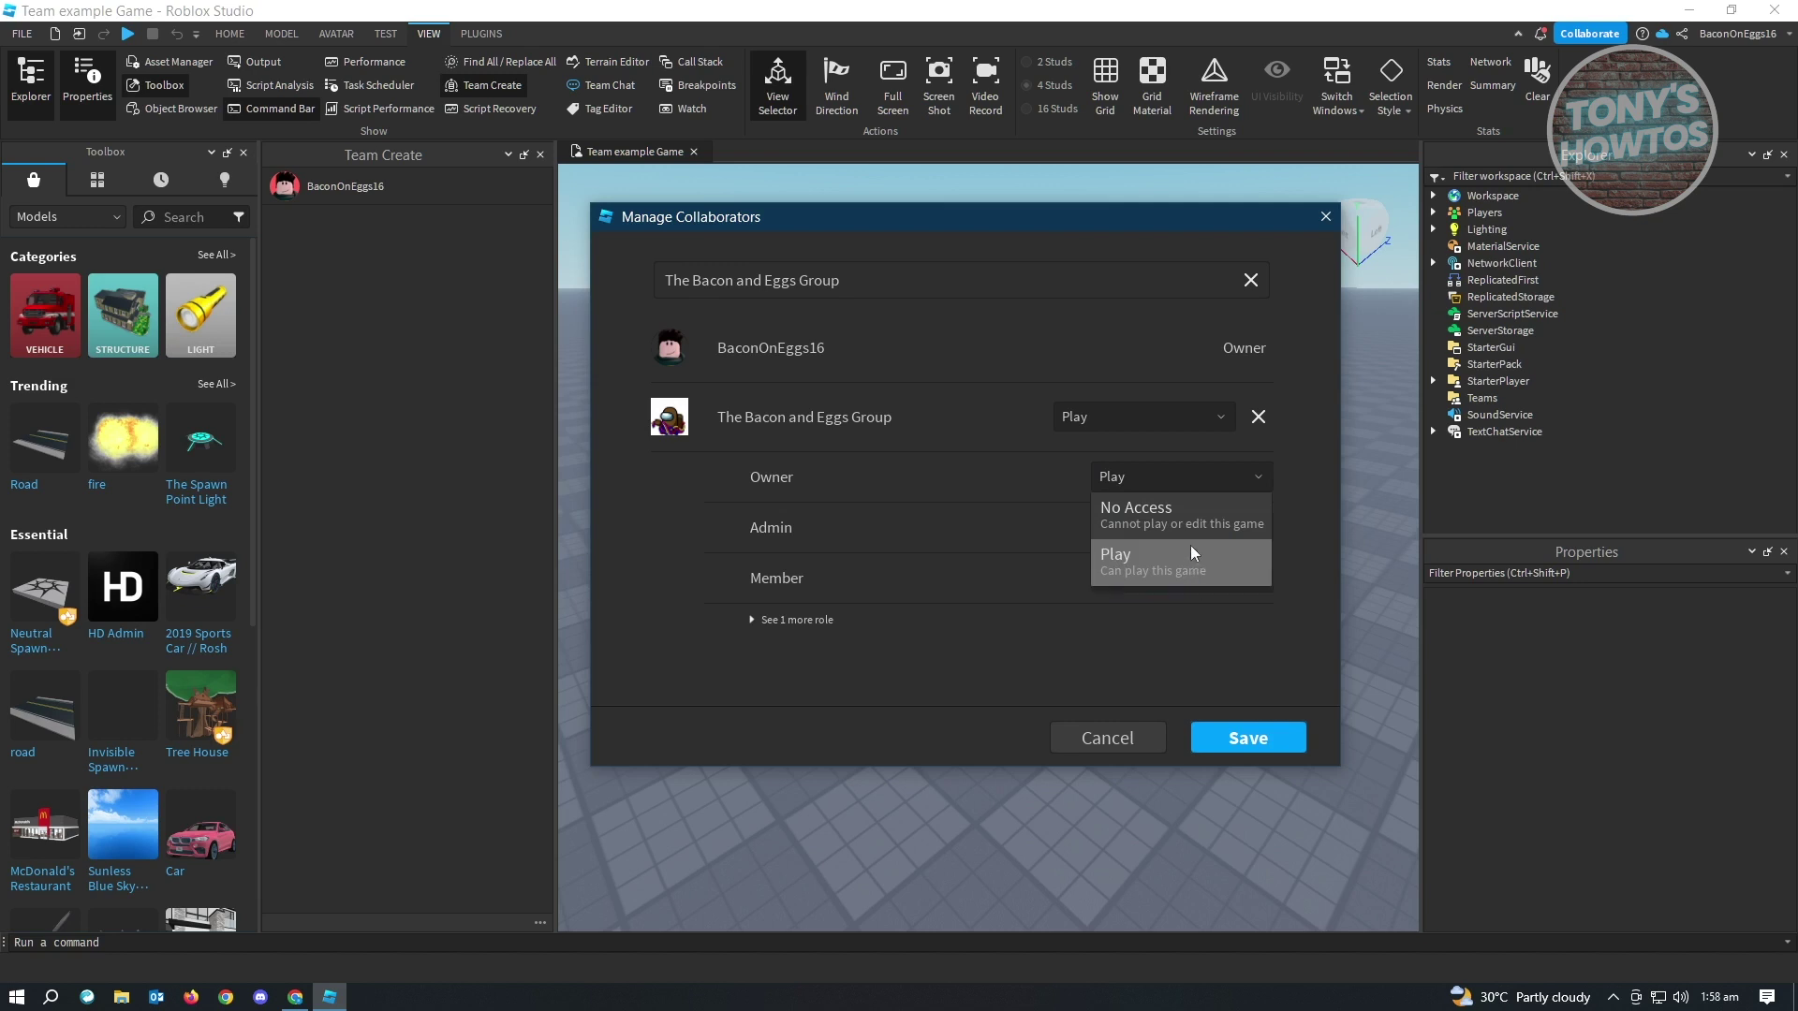
click(974, 528)
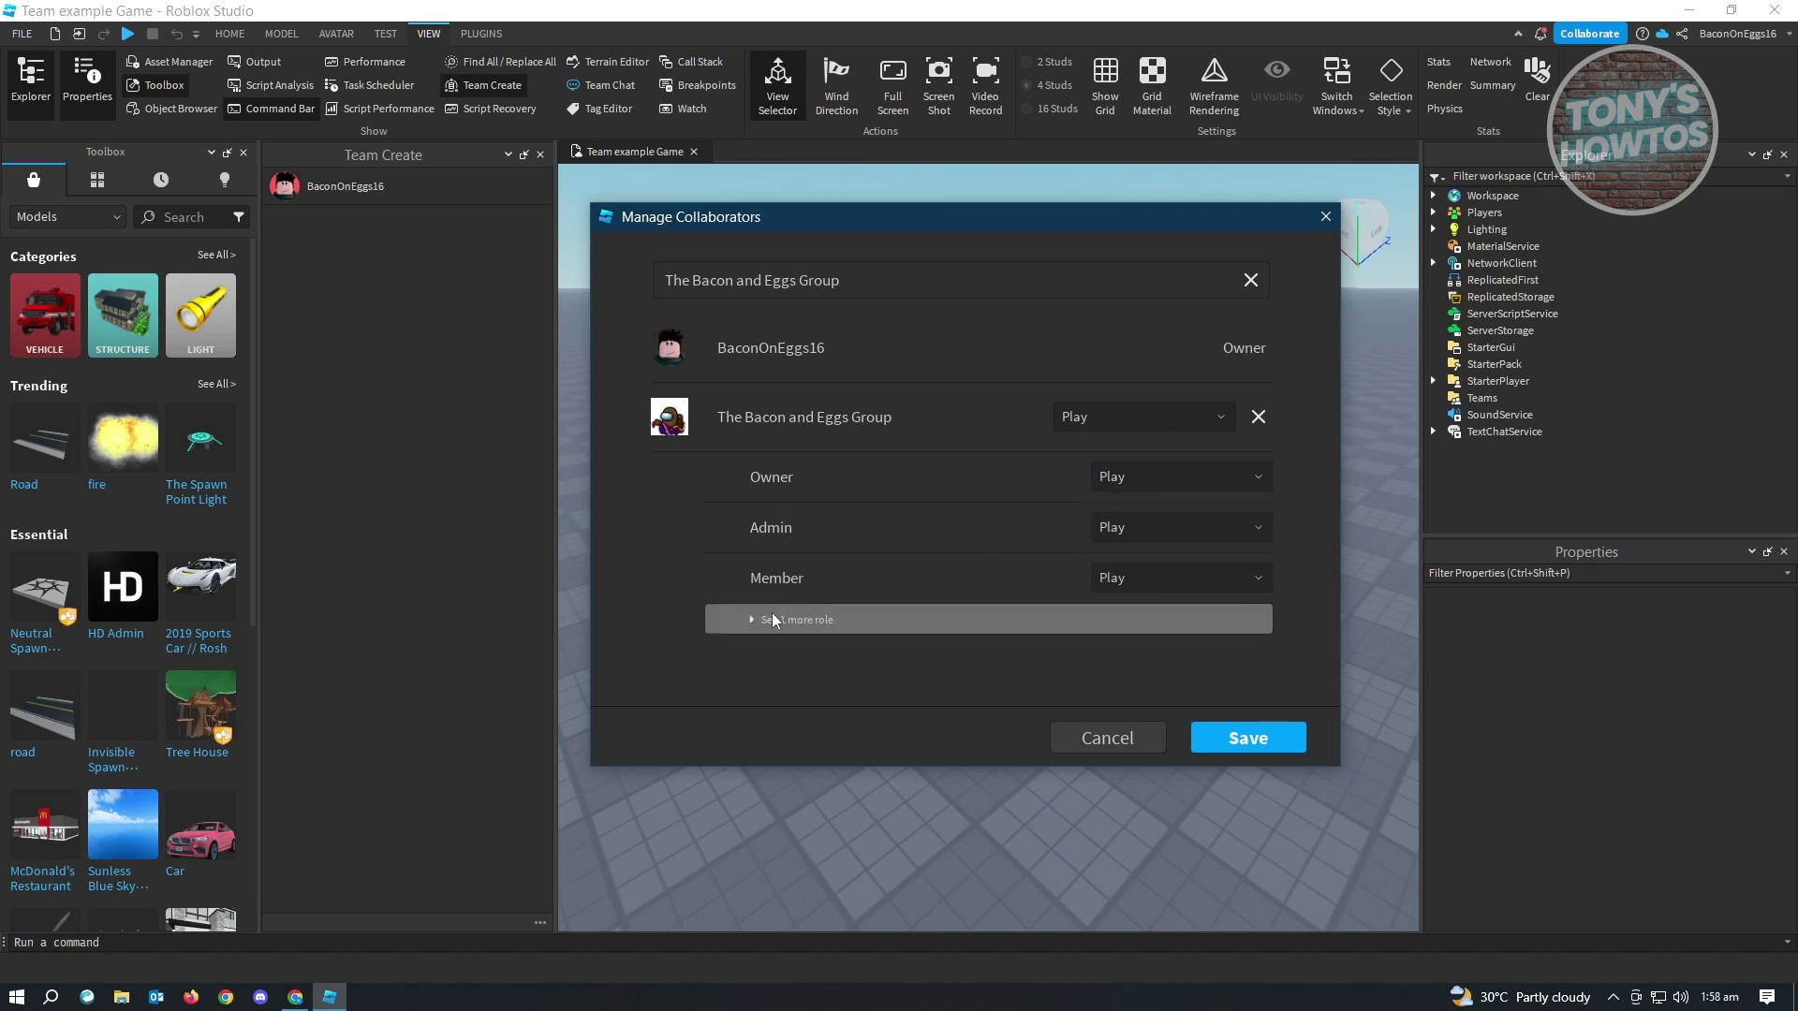
- Keep the Admin and Member roles at Play, then reveal the Guest role and check it at Play
click(1141, 525)
click(1141, 526)
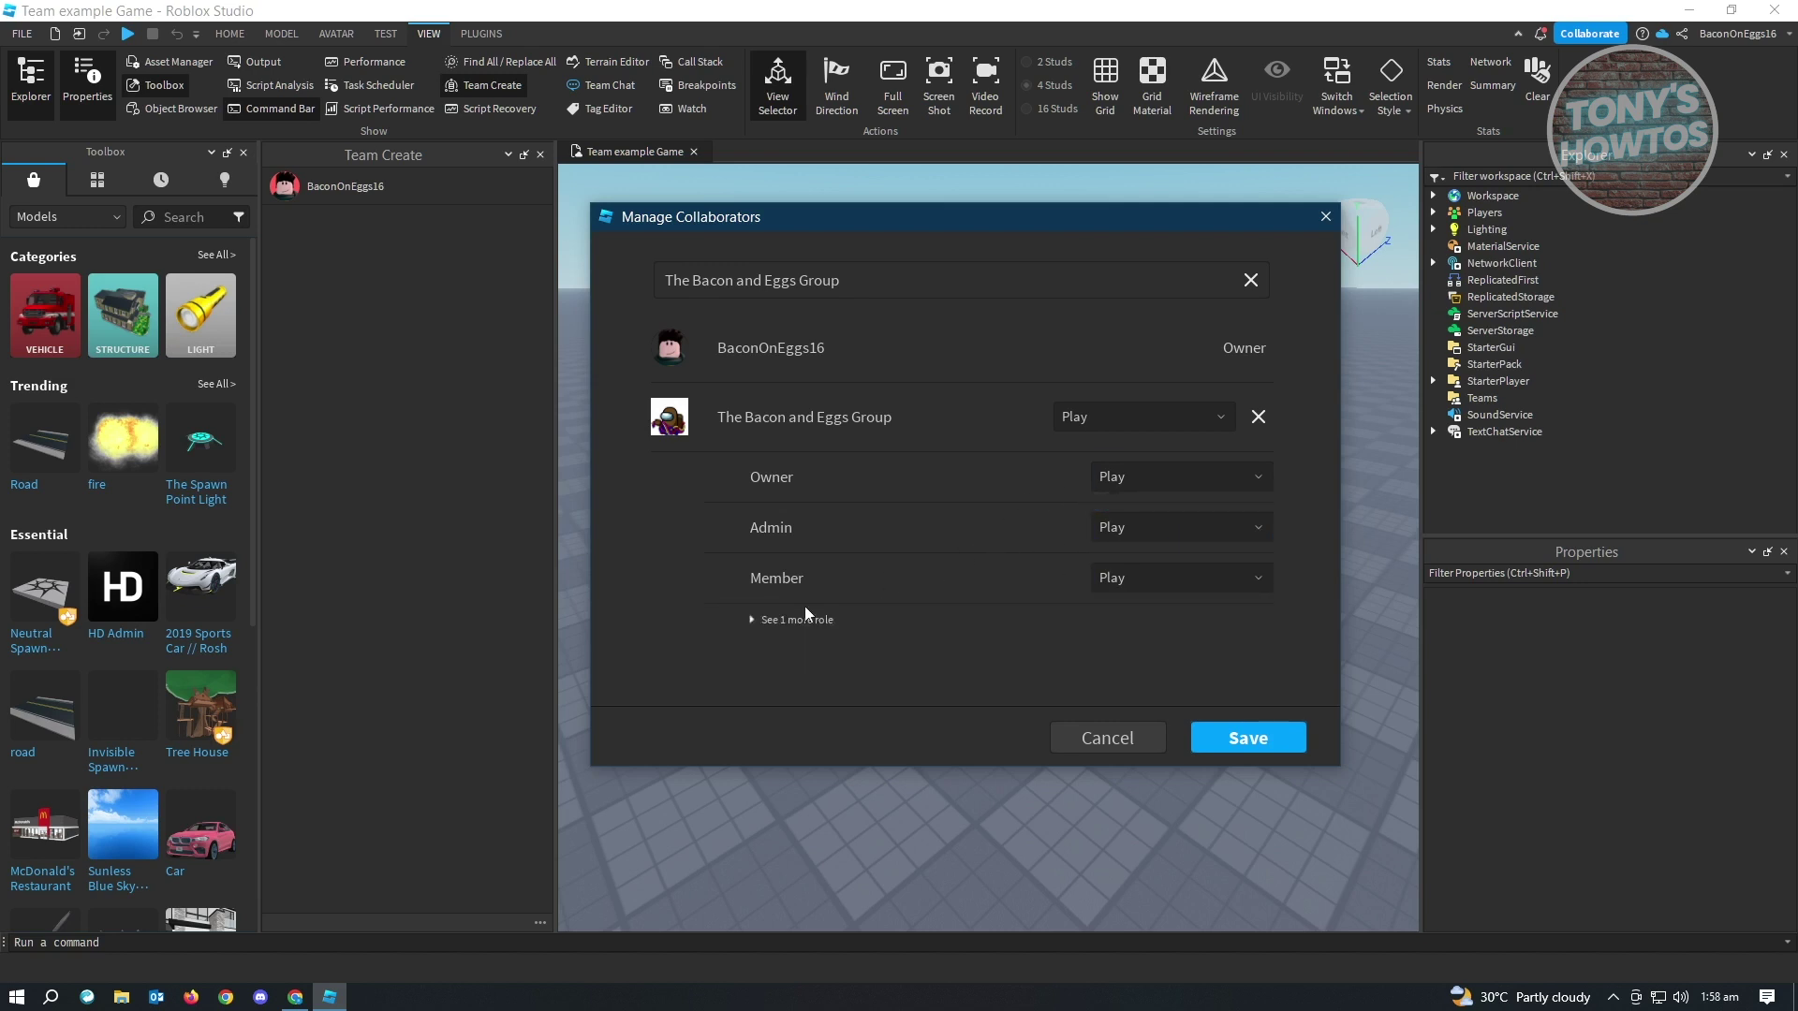
click(1110, 577)
click(805, 641)
click(766, 622)
click(1167, 629)
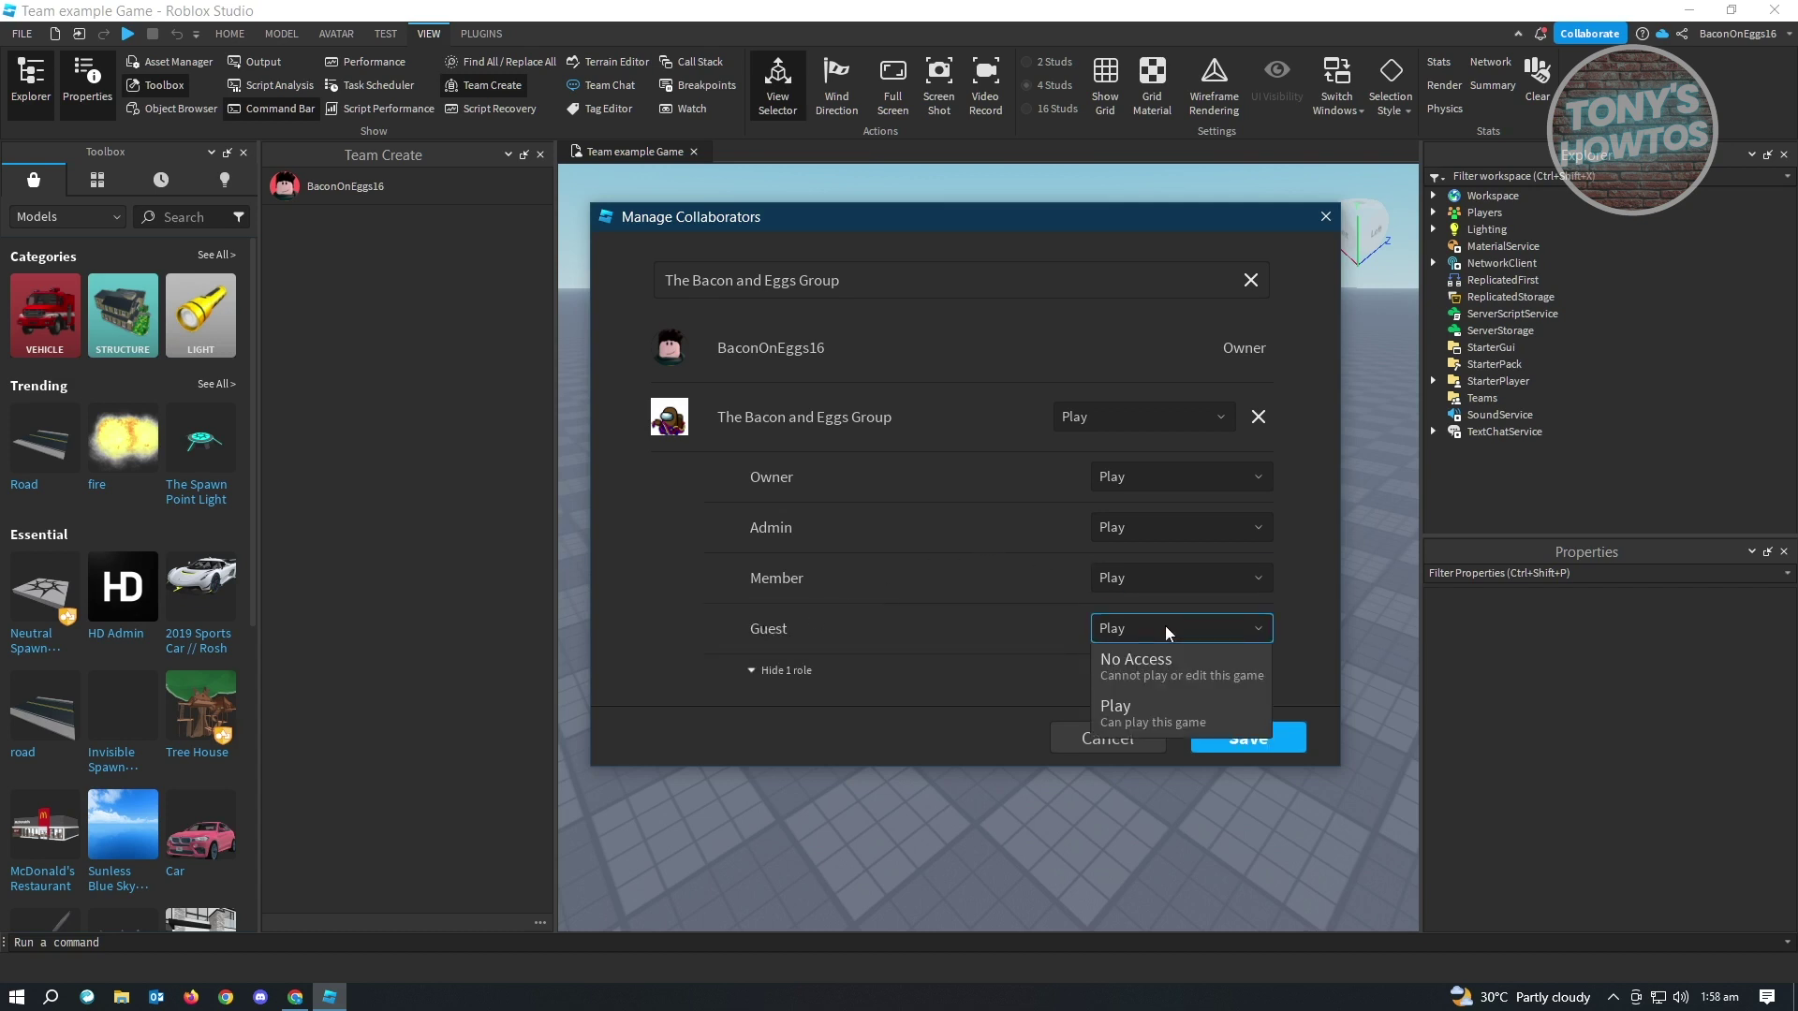
click(1167, 632)
click(1170, 637)
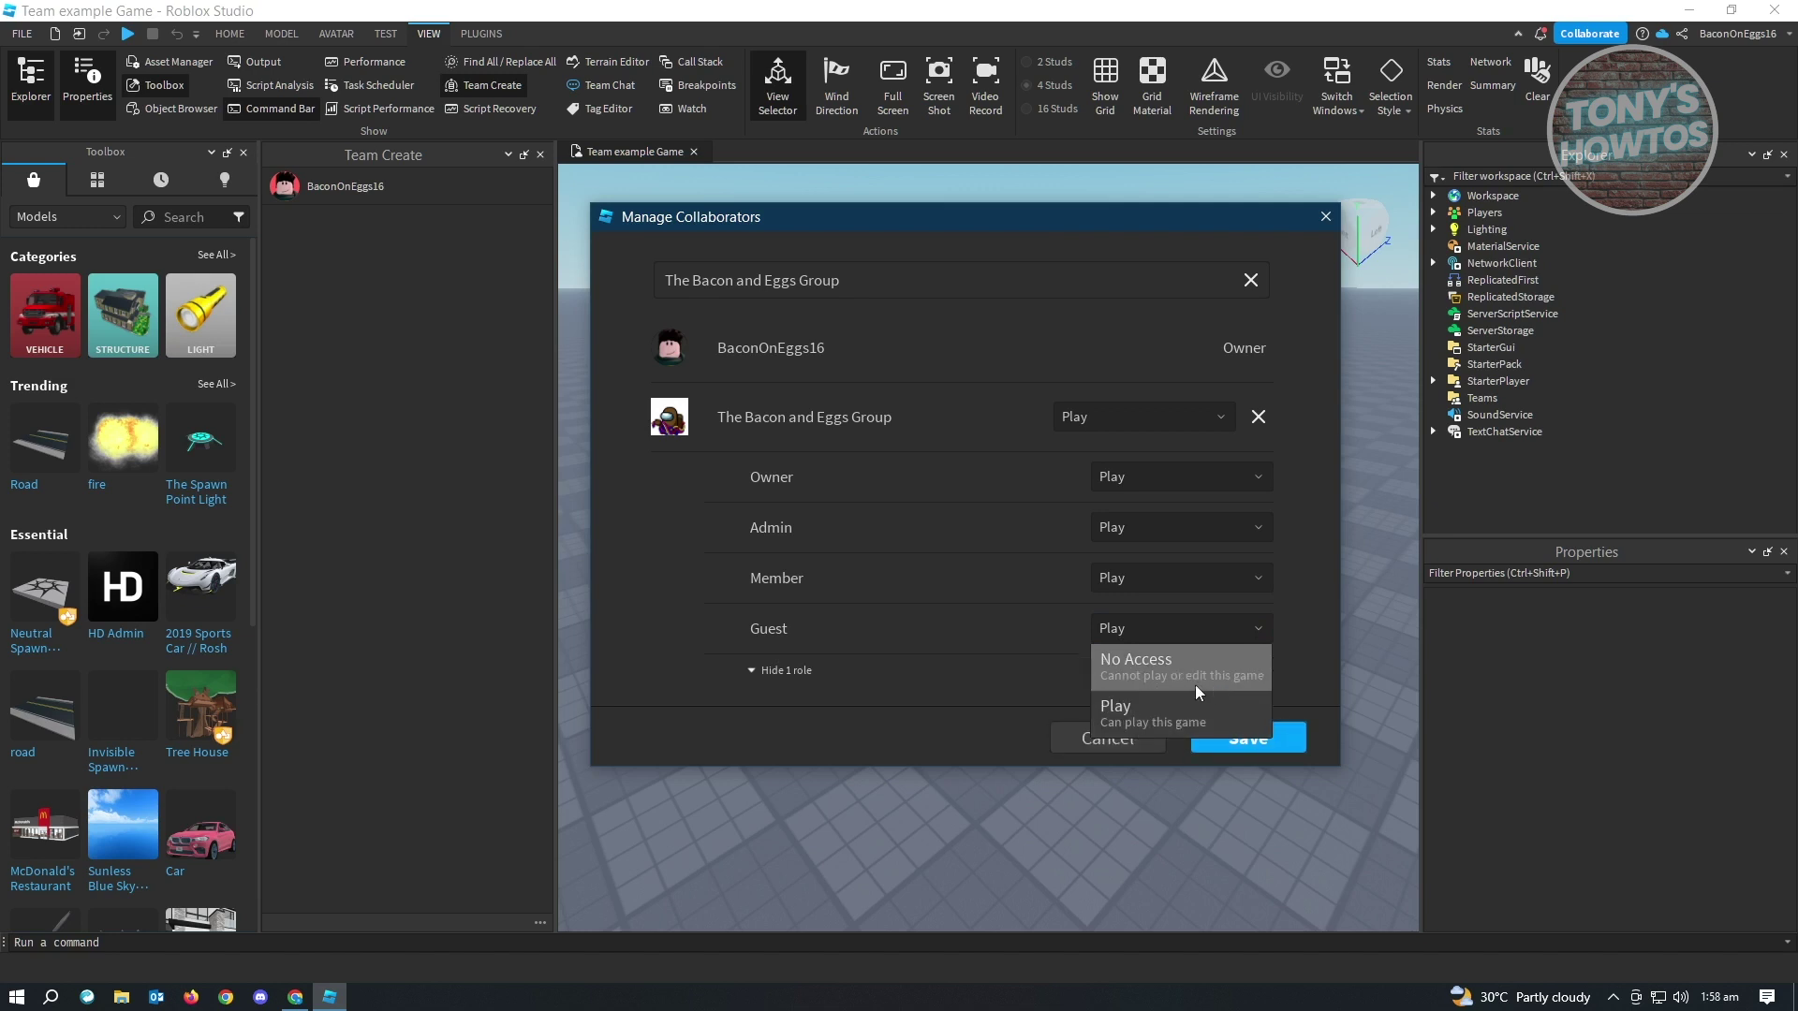
- Remove the extra individual user, save the collaborator changes, and switch to the web browser
click(1058, 271)
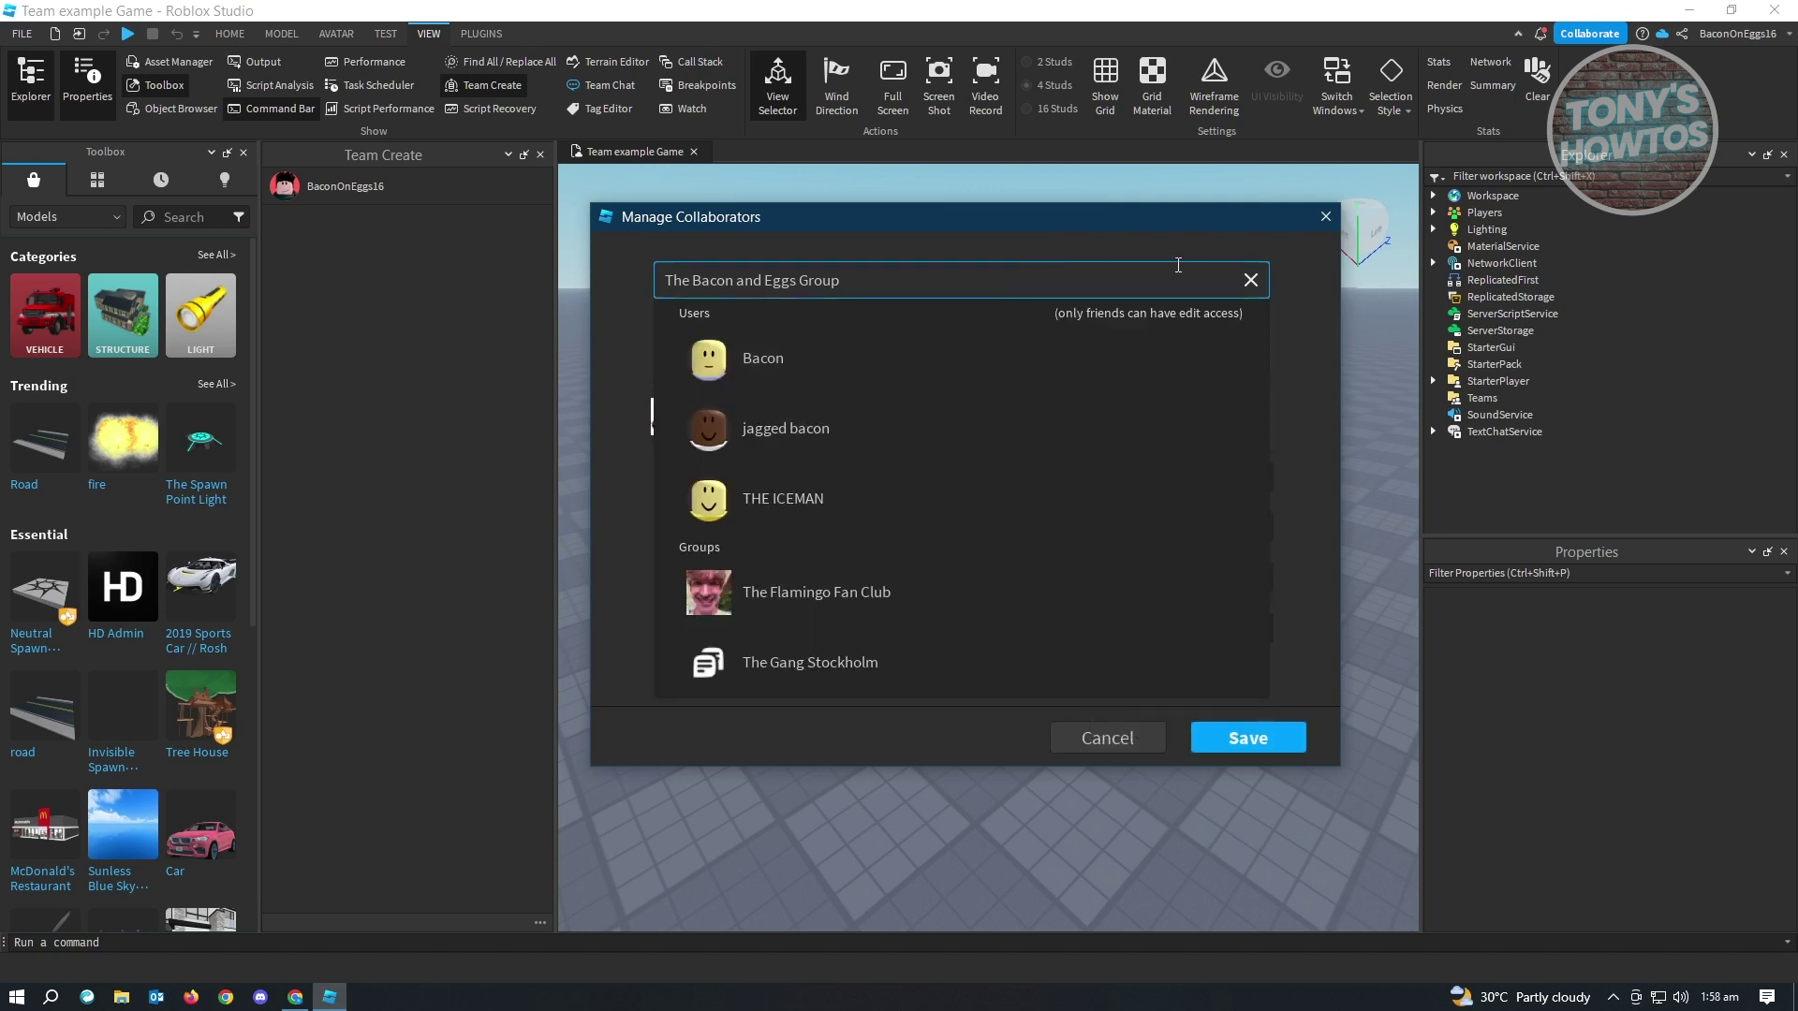
click(831, 388)
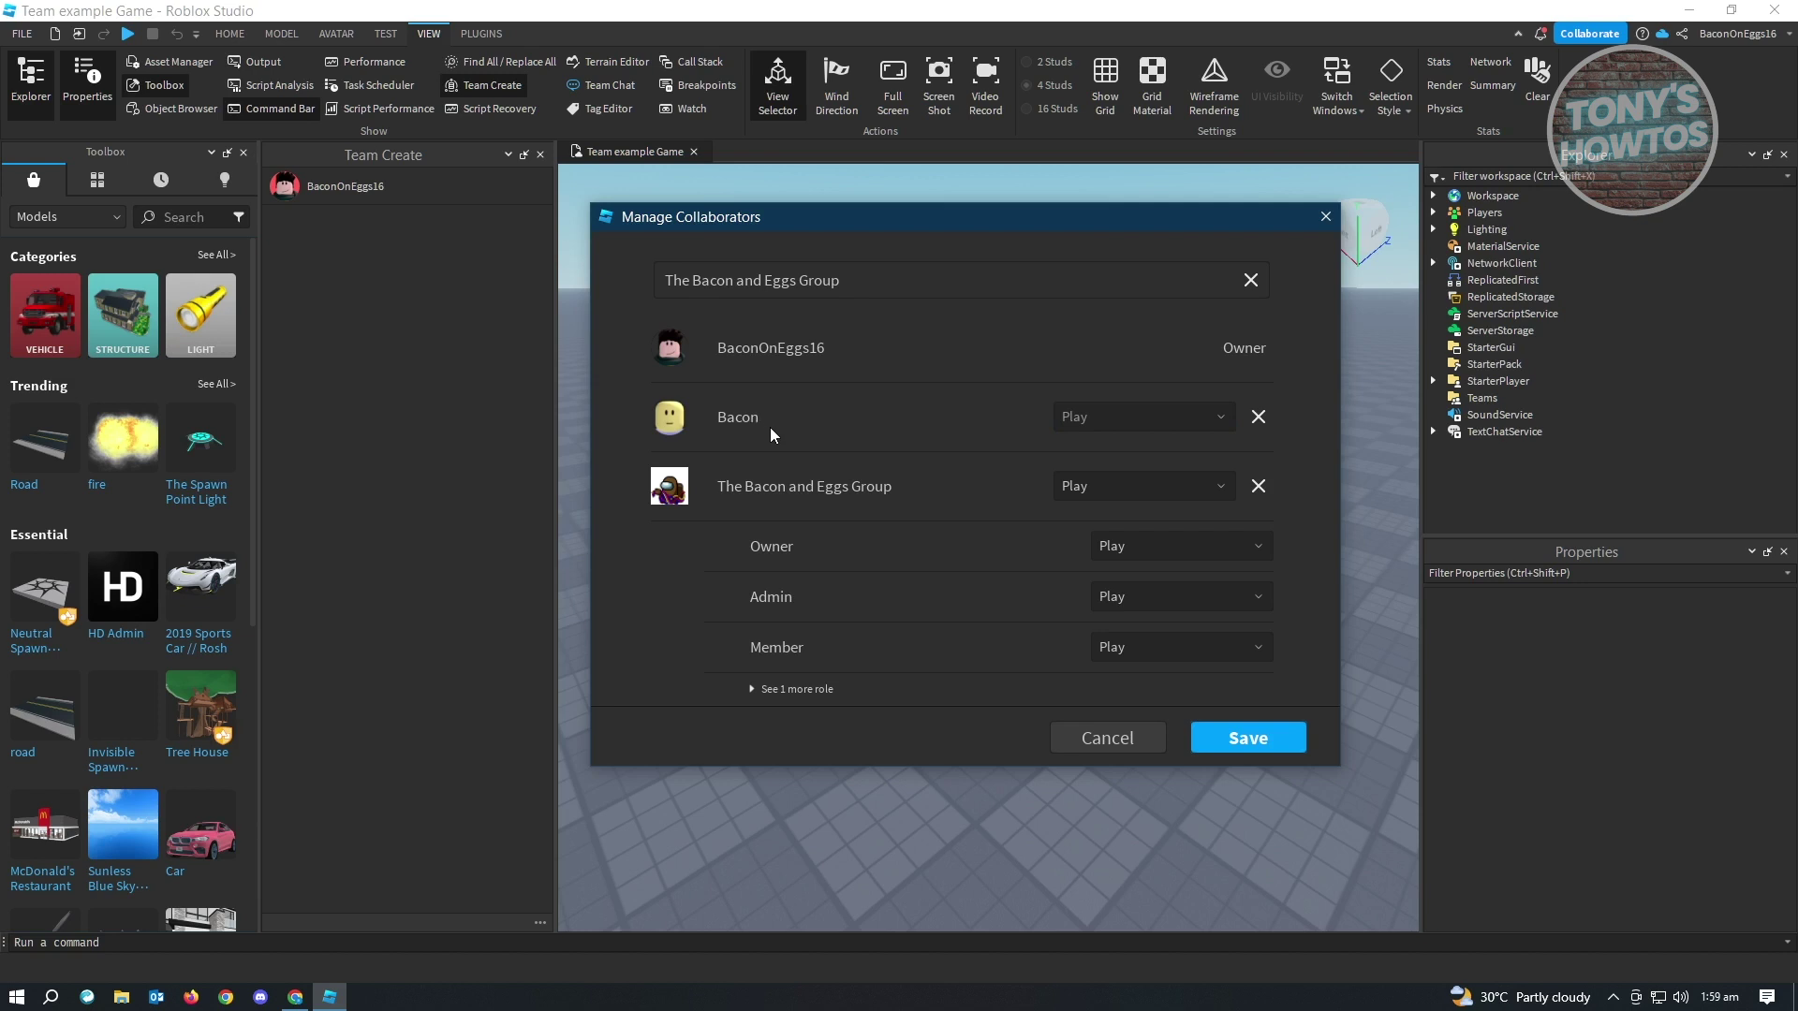
click(1258, 418)
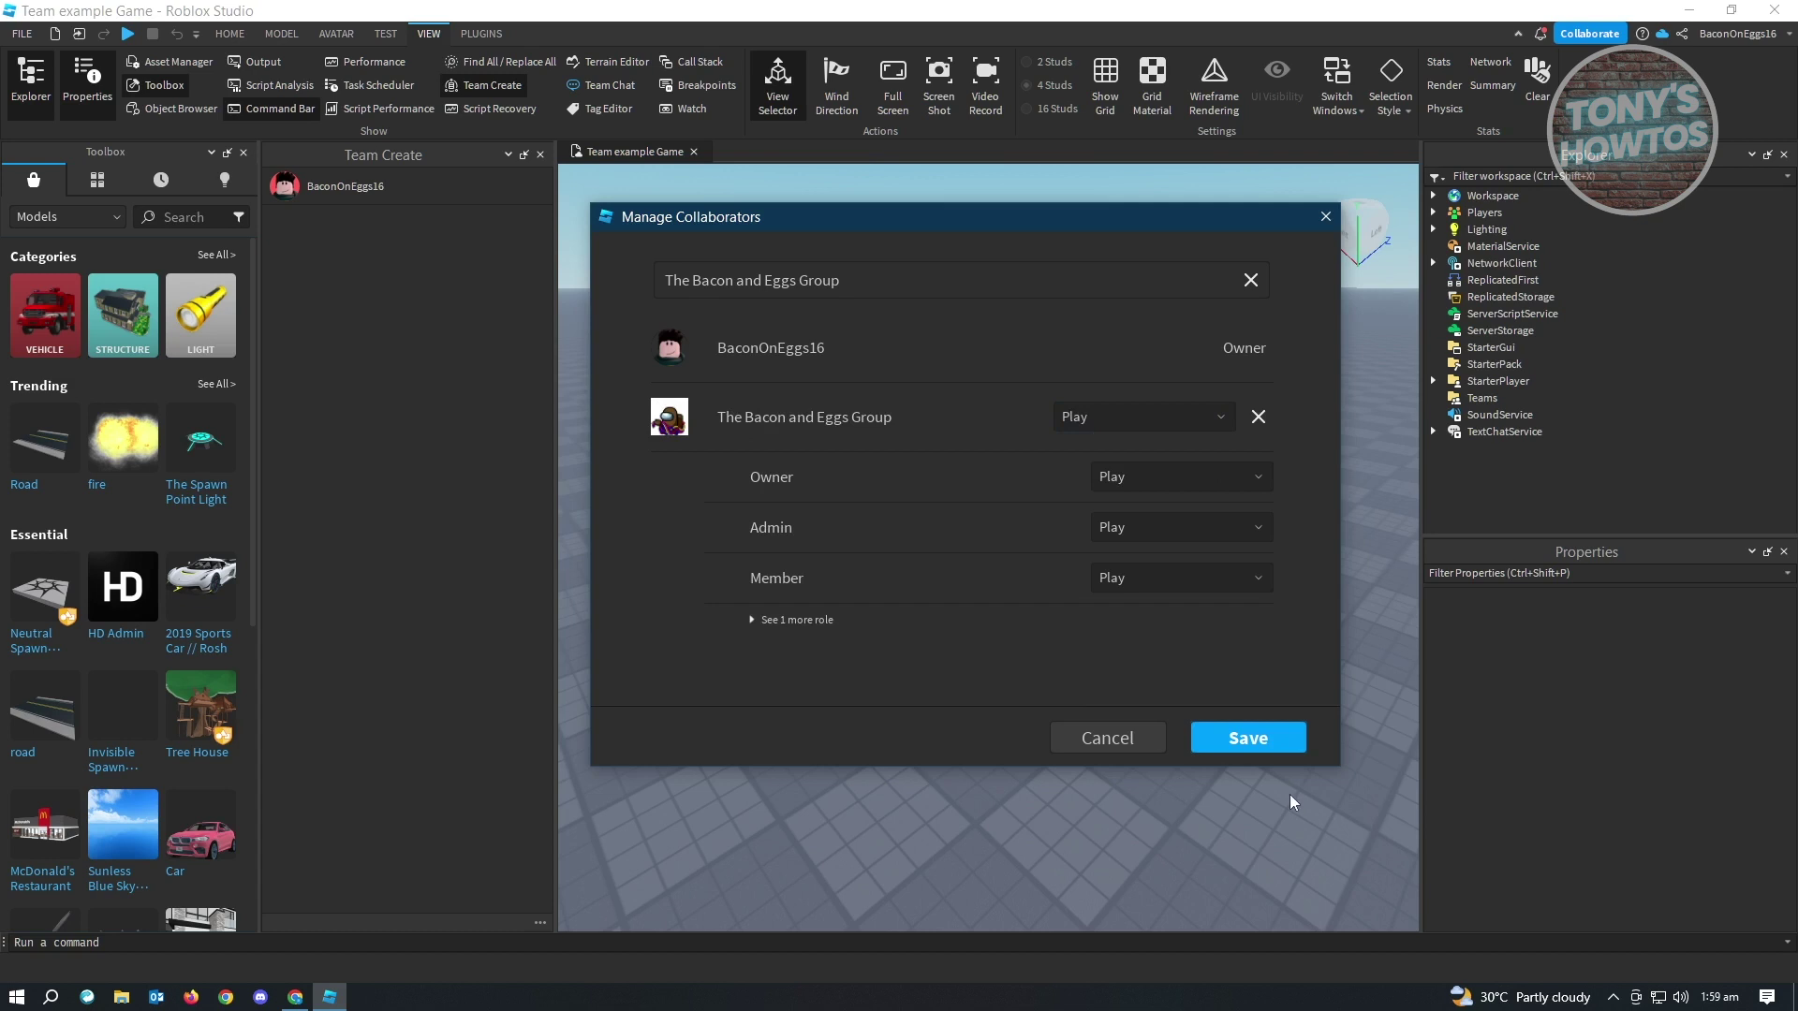
click(1248, 738)
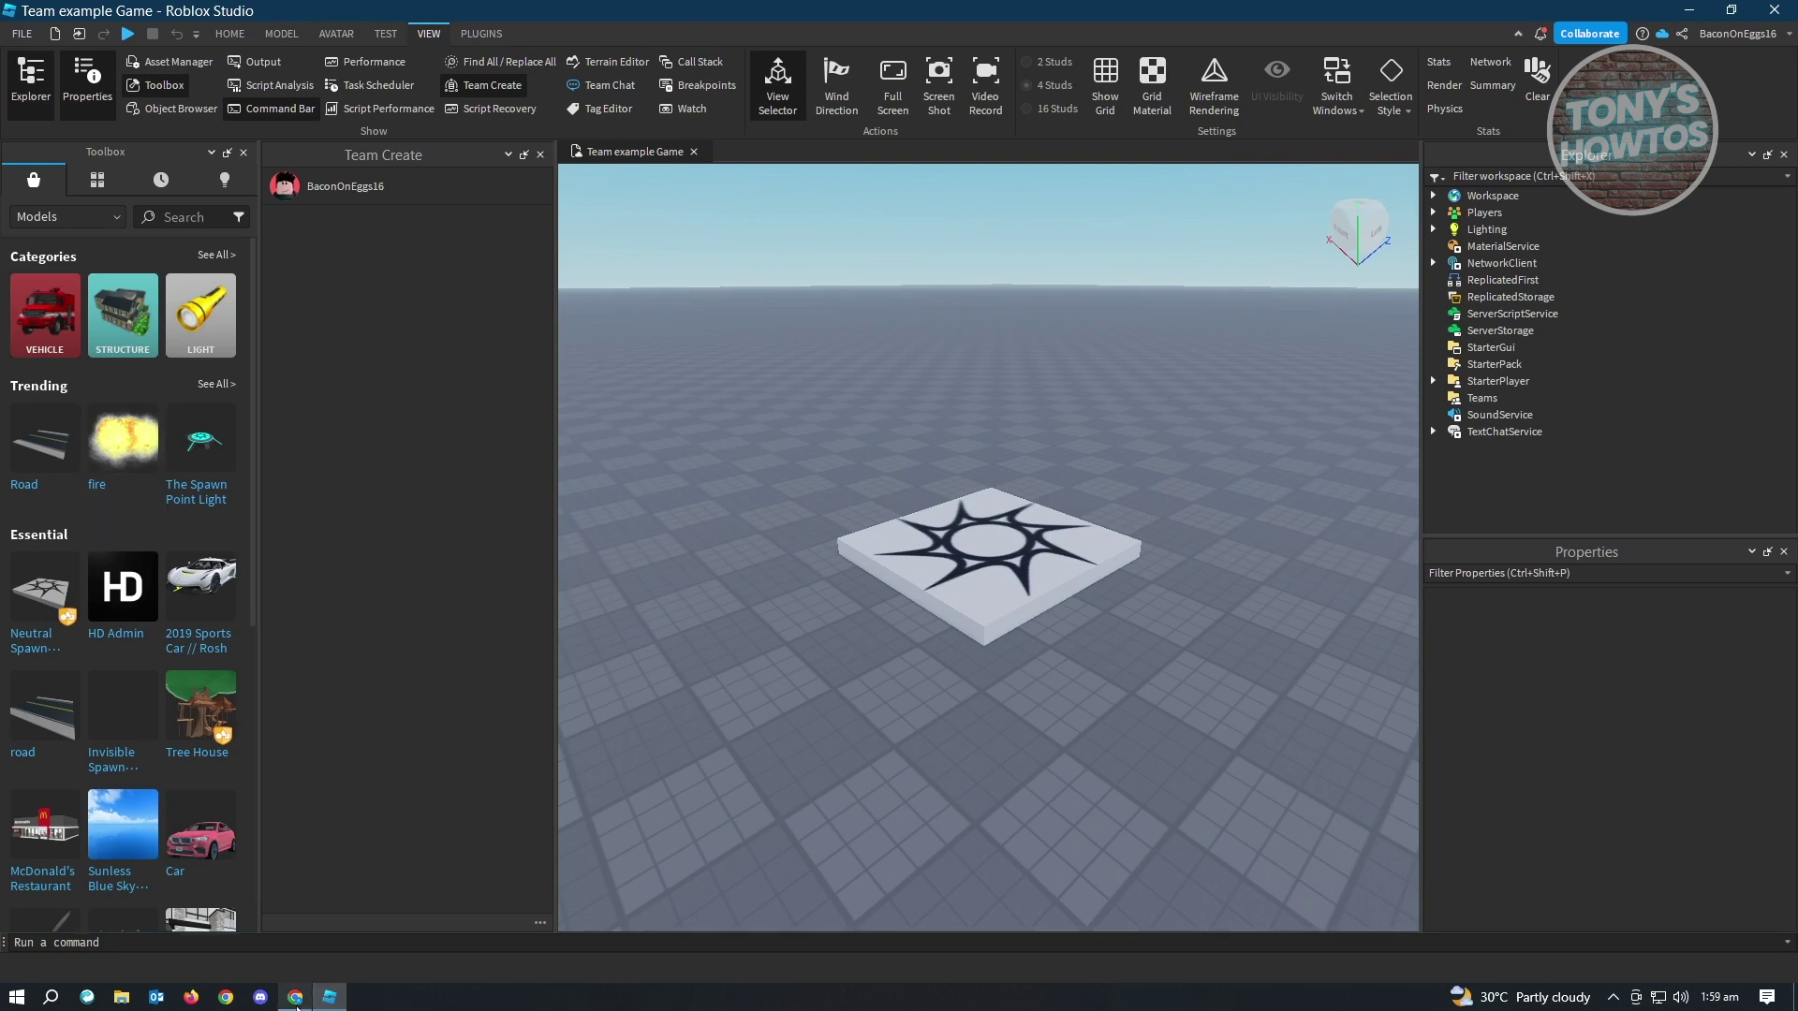
click(295, 996)
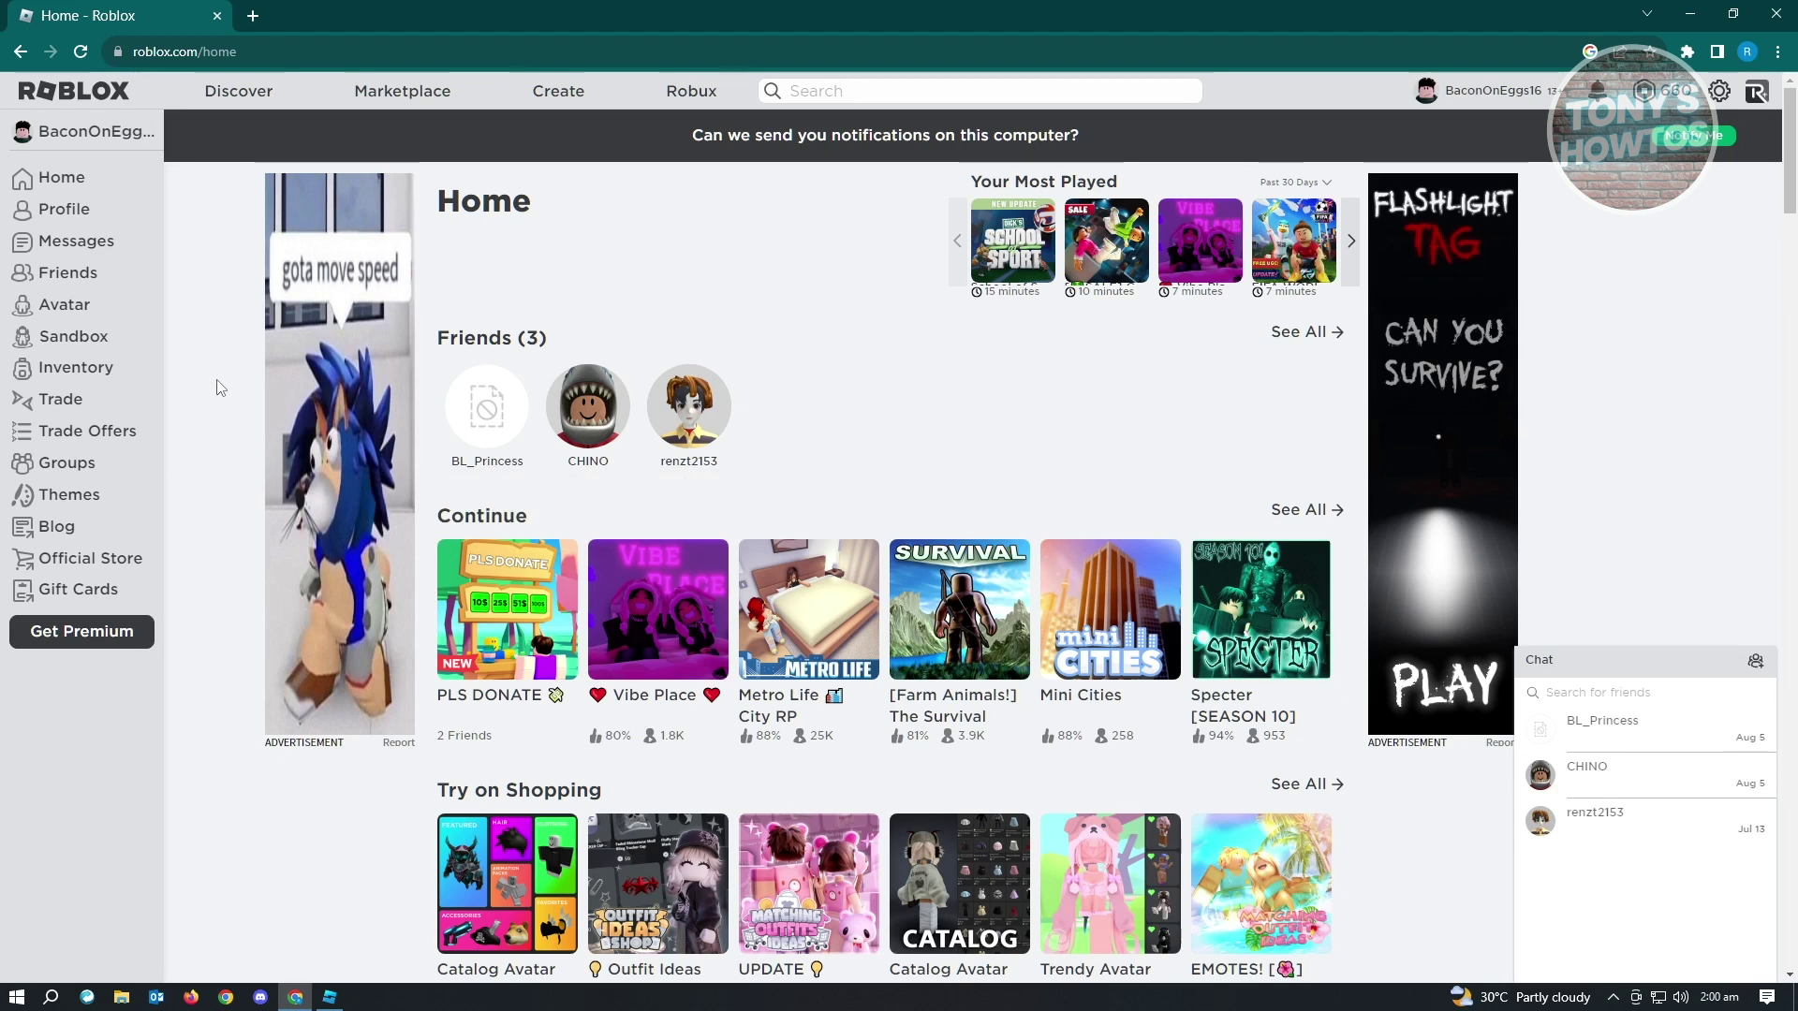
- Go to the Creator Dashboard's Creations and open Team example Game's card options
click(558, 94)
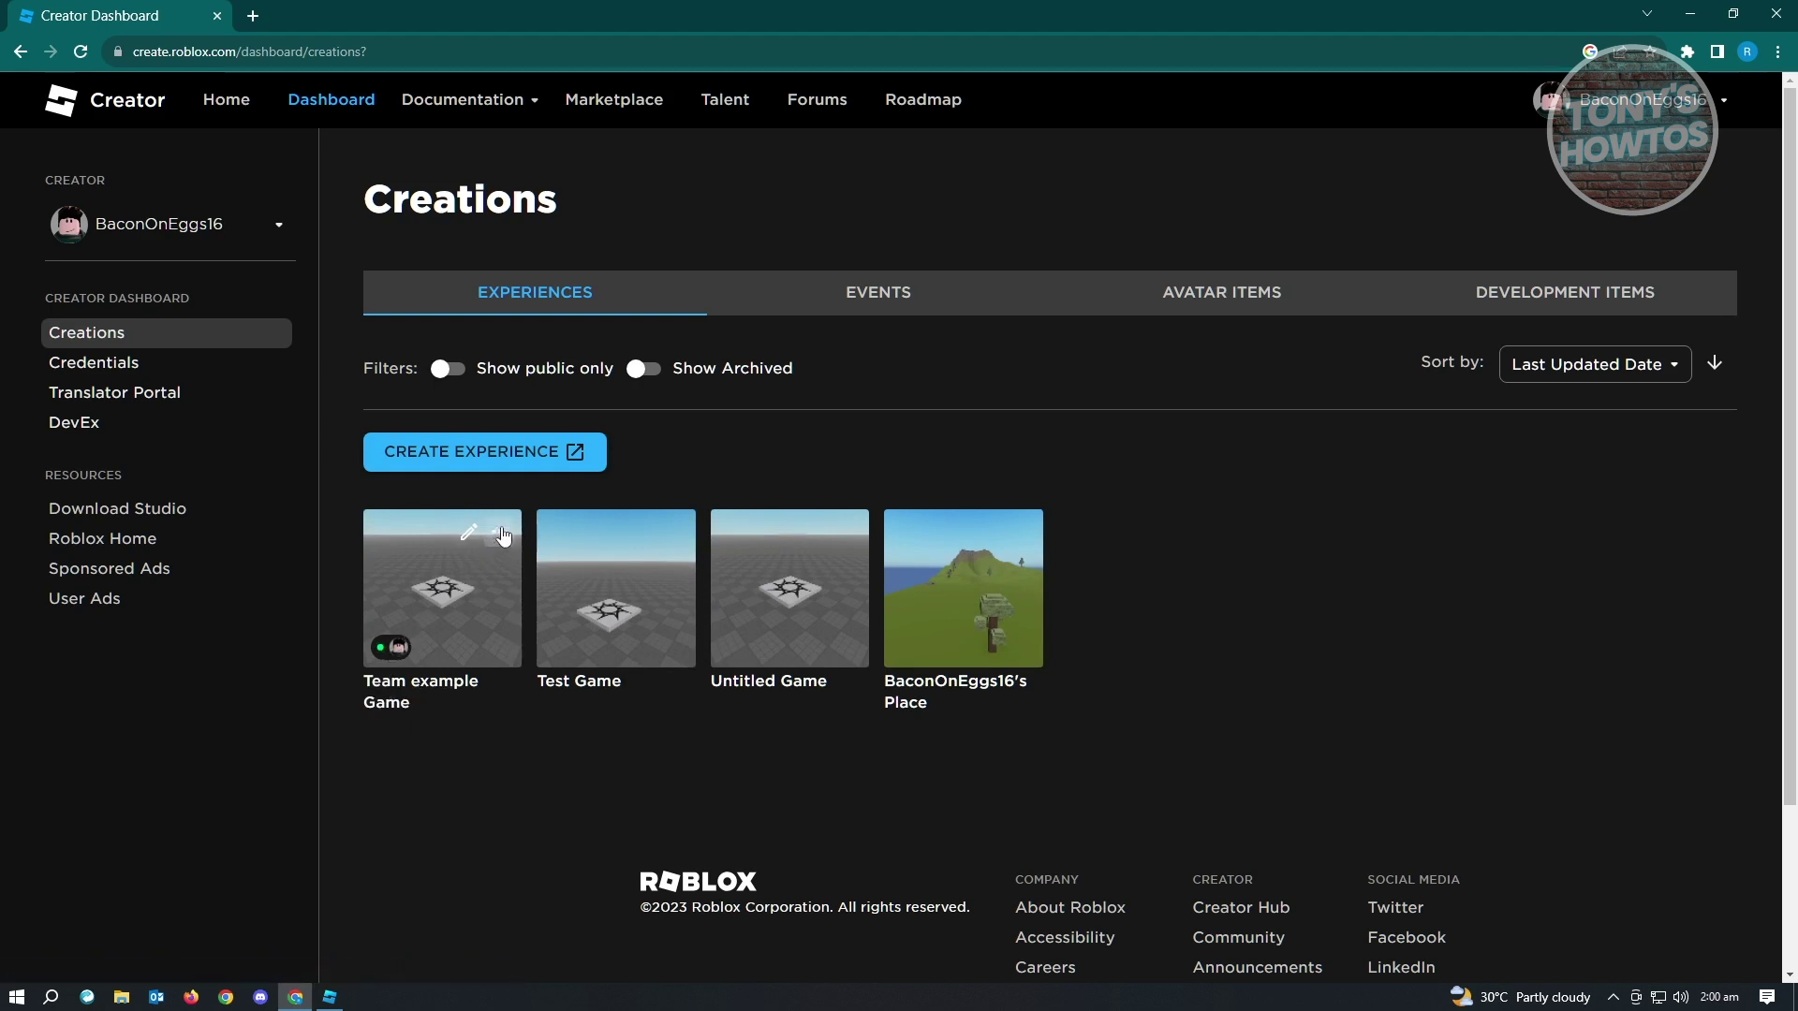
click(501, 533)
- Open Team example Game from its card and view its public game page on Roblox
click(404, 797)
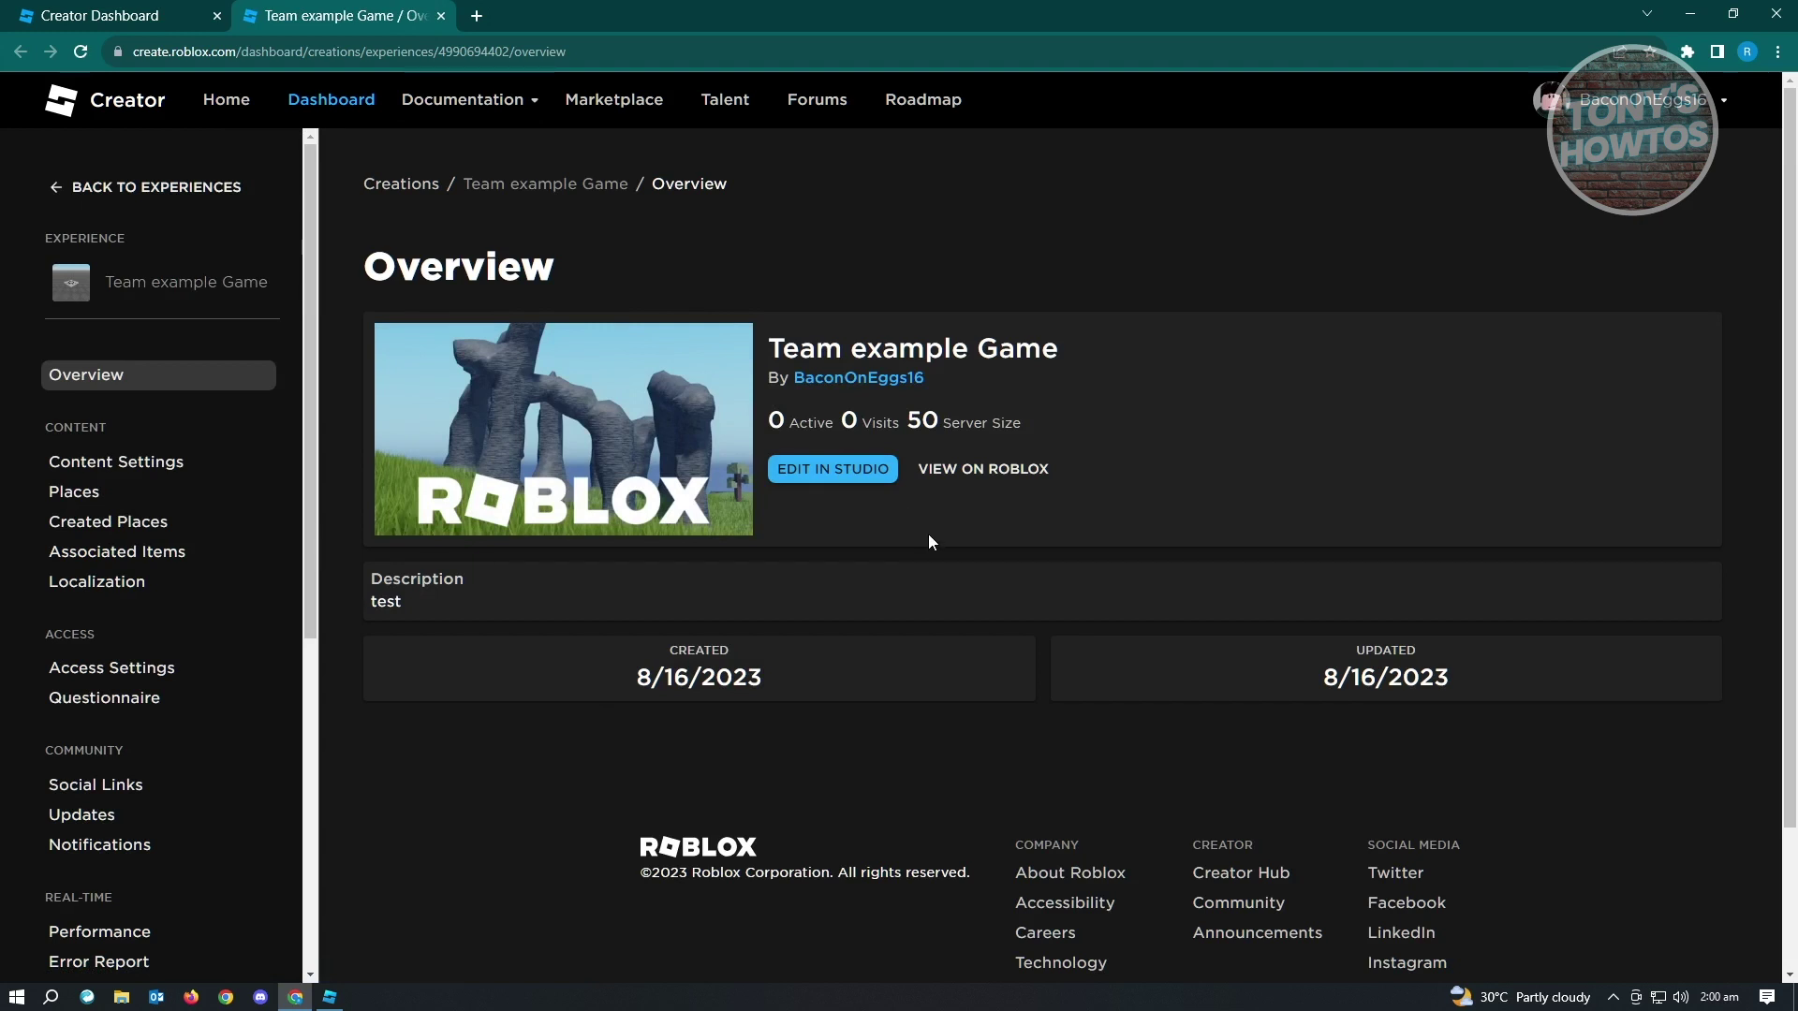
click(852, 480)
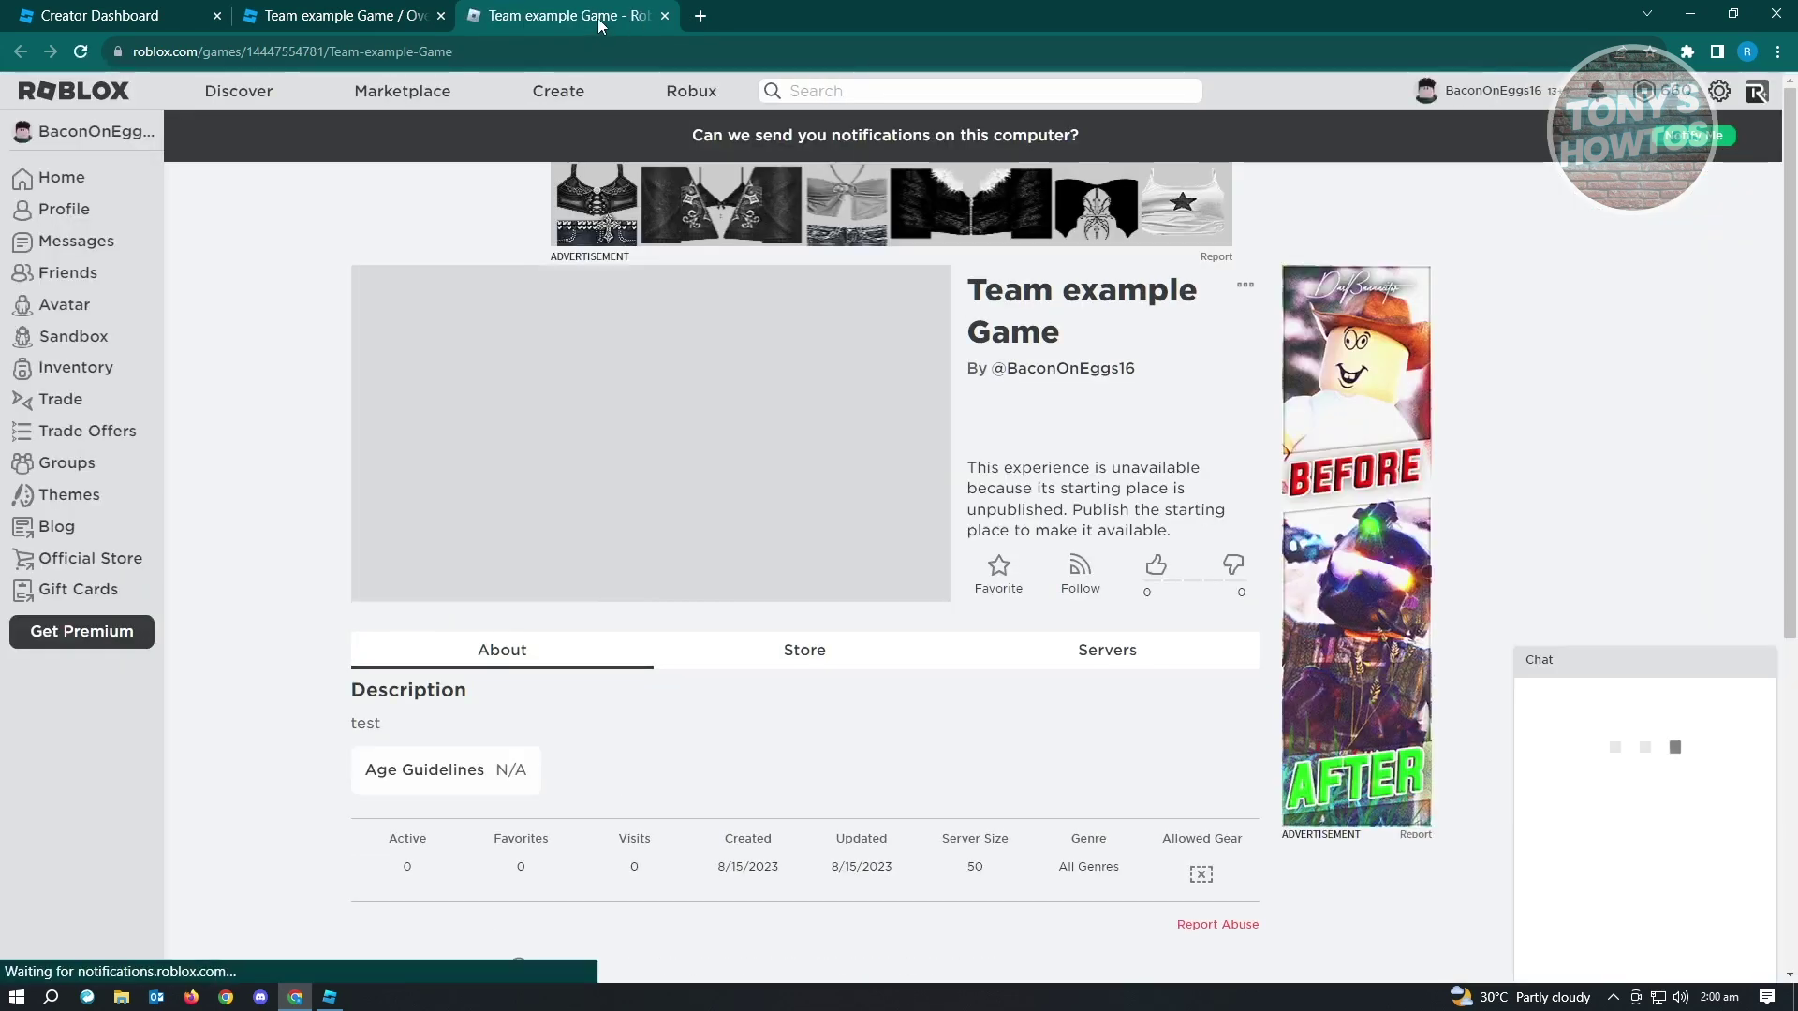
- Select the game page's URL for sharing and review the page and its options menu
click(469, 51)
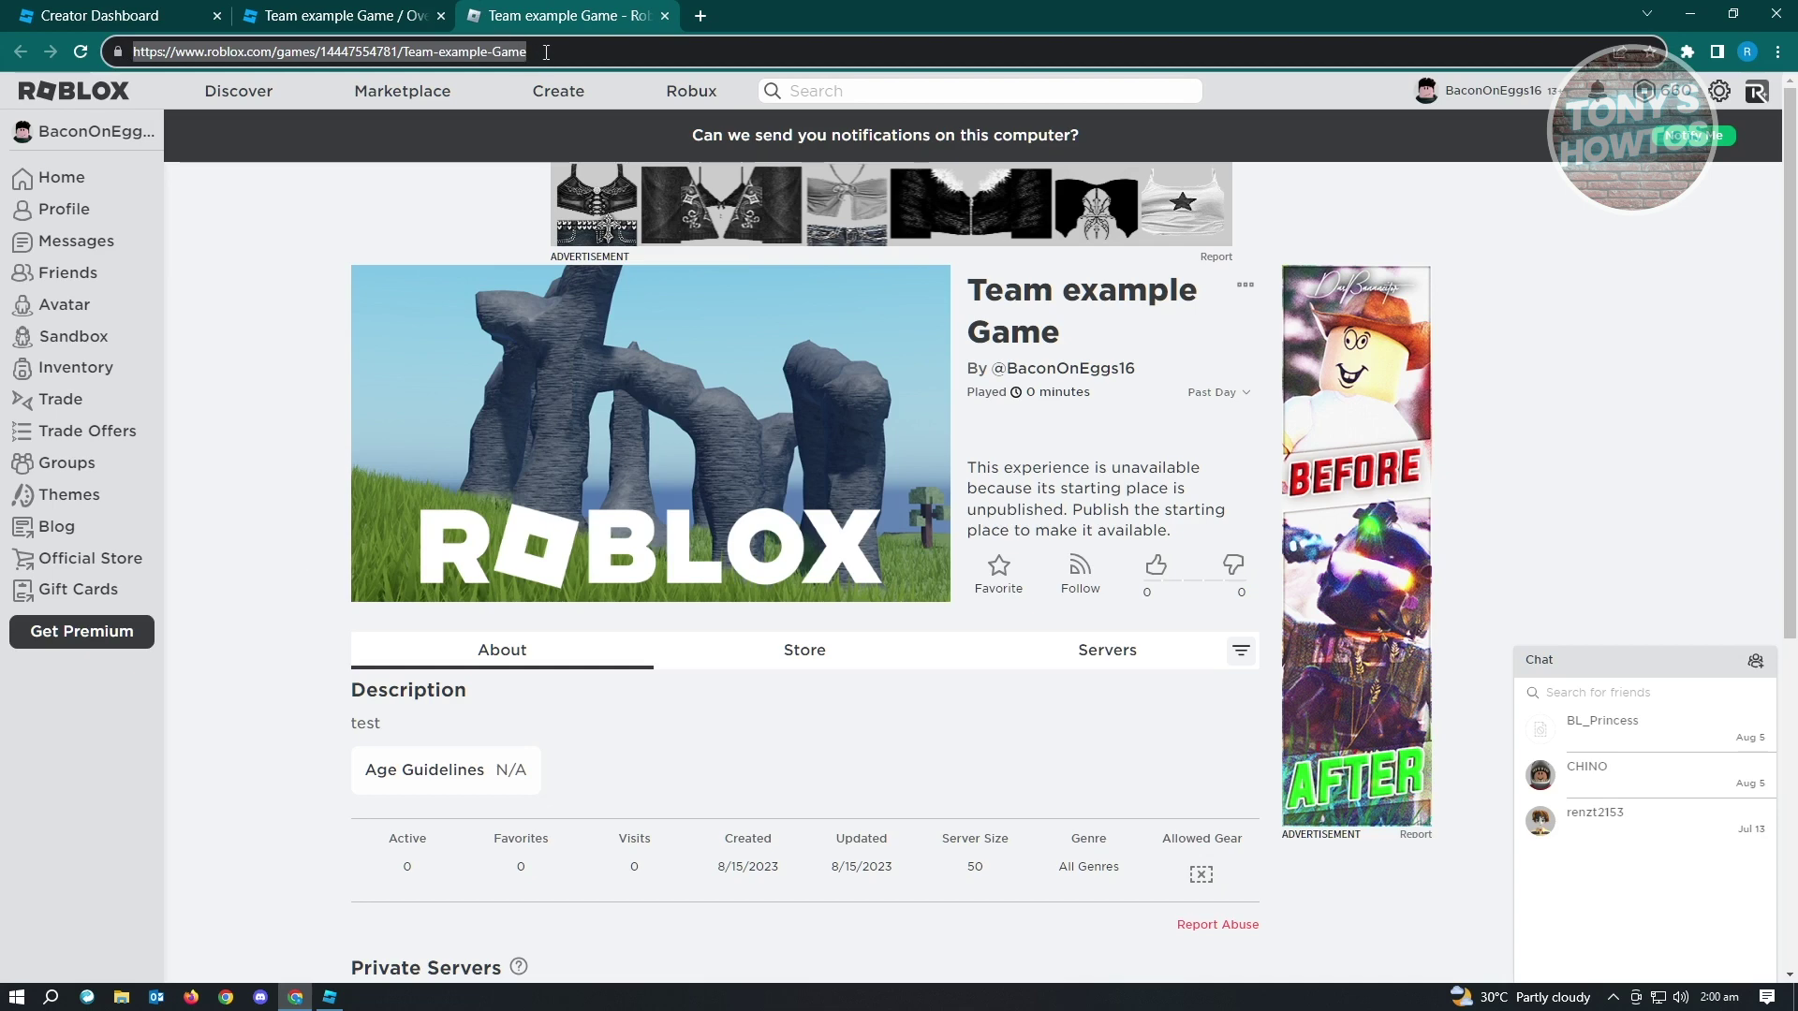
scroll(708, 478, down, 4)
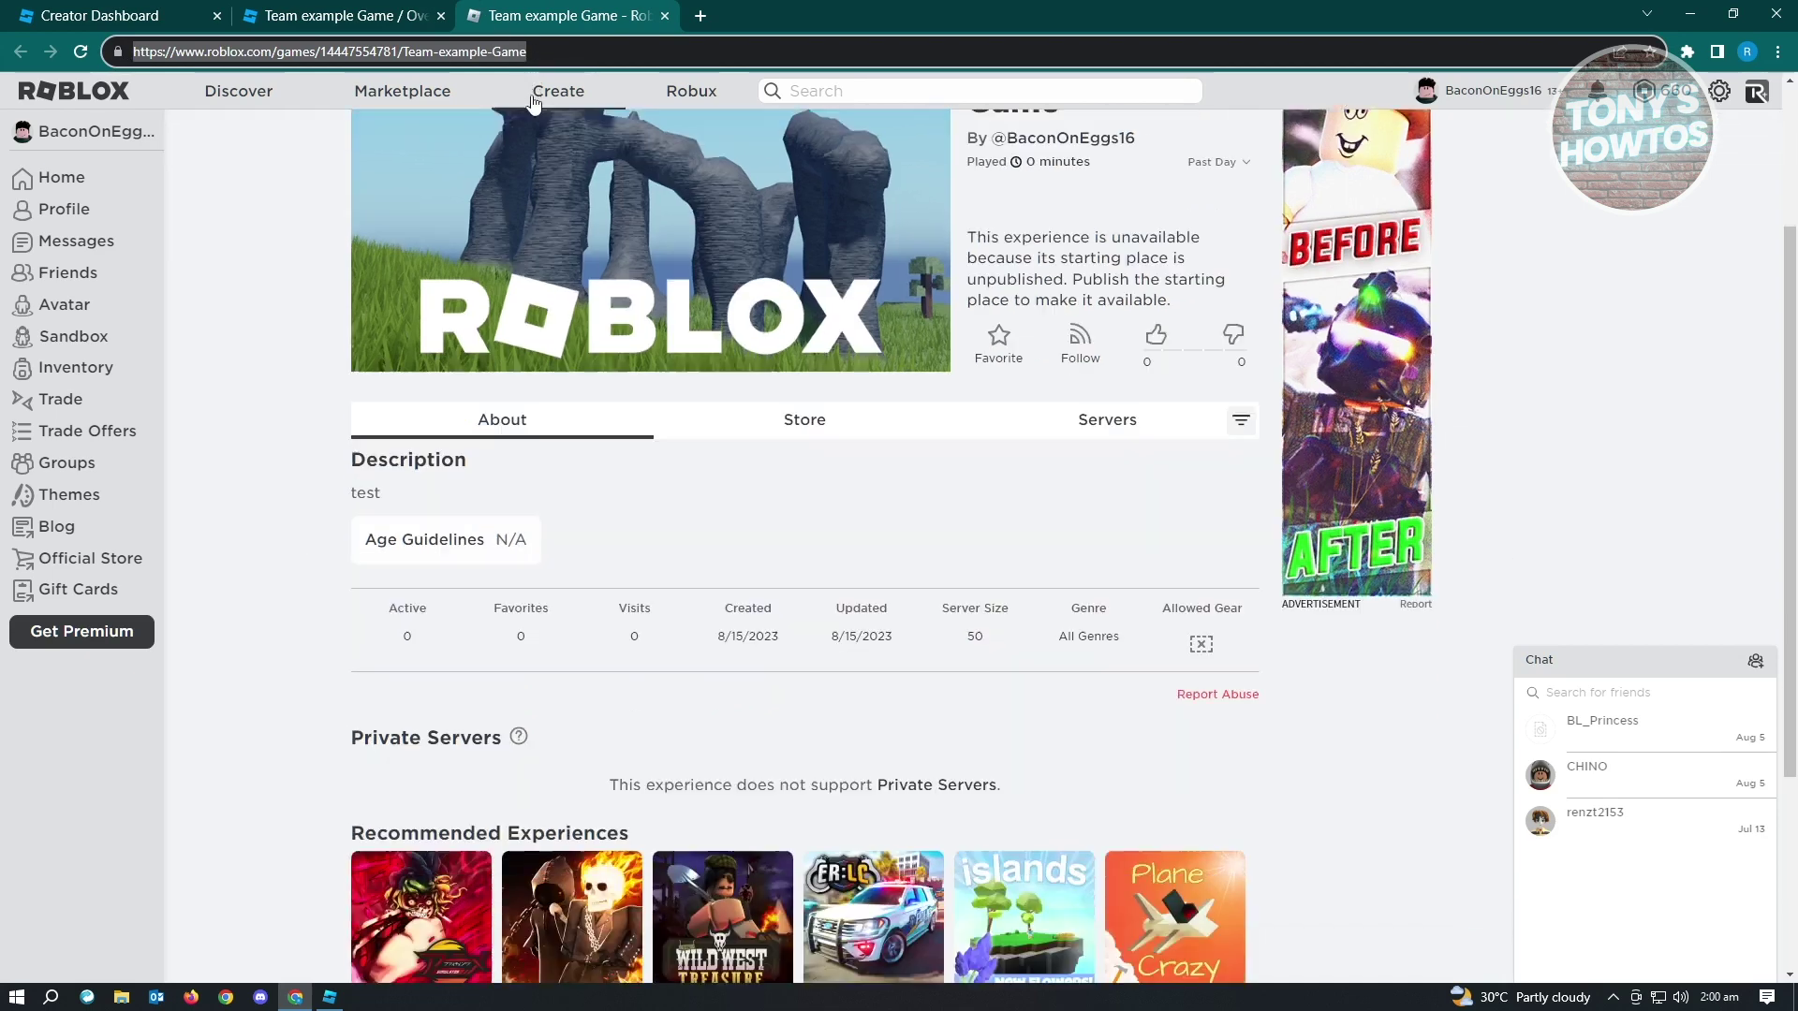
scroll(707, 506, up, 4)
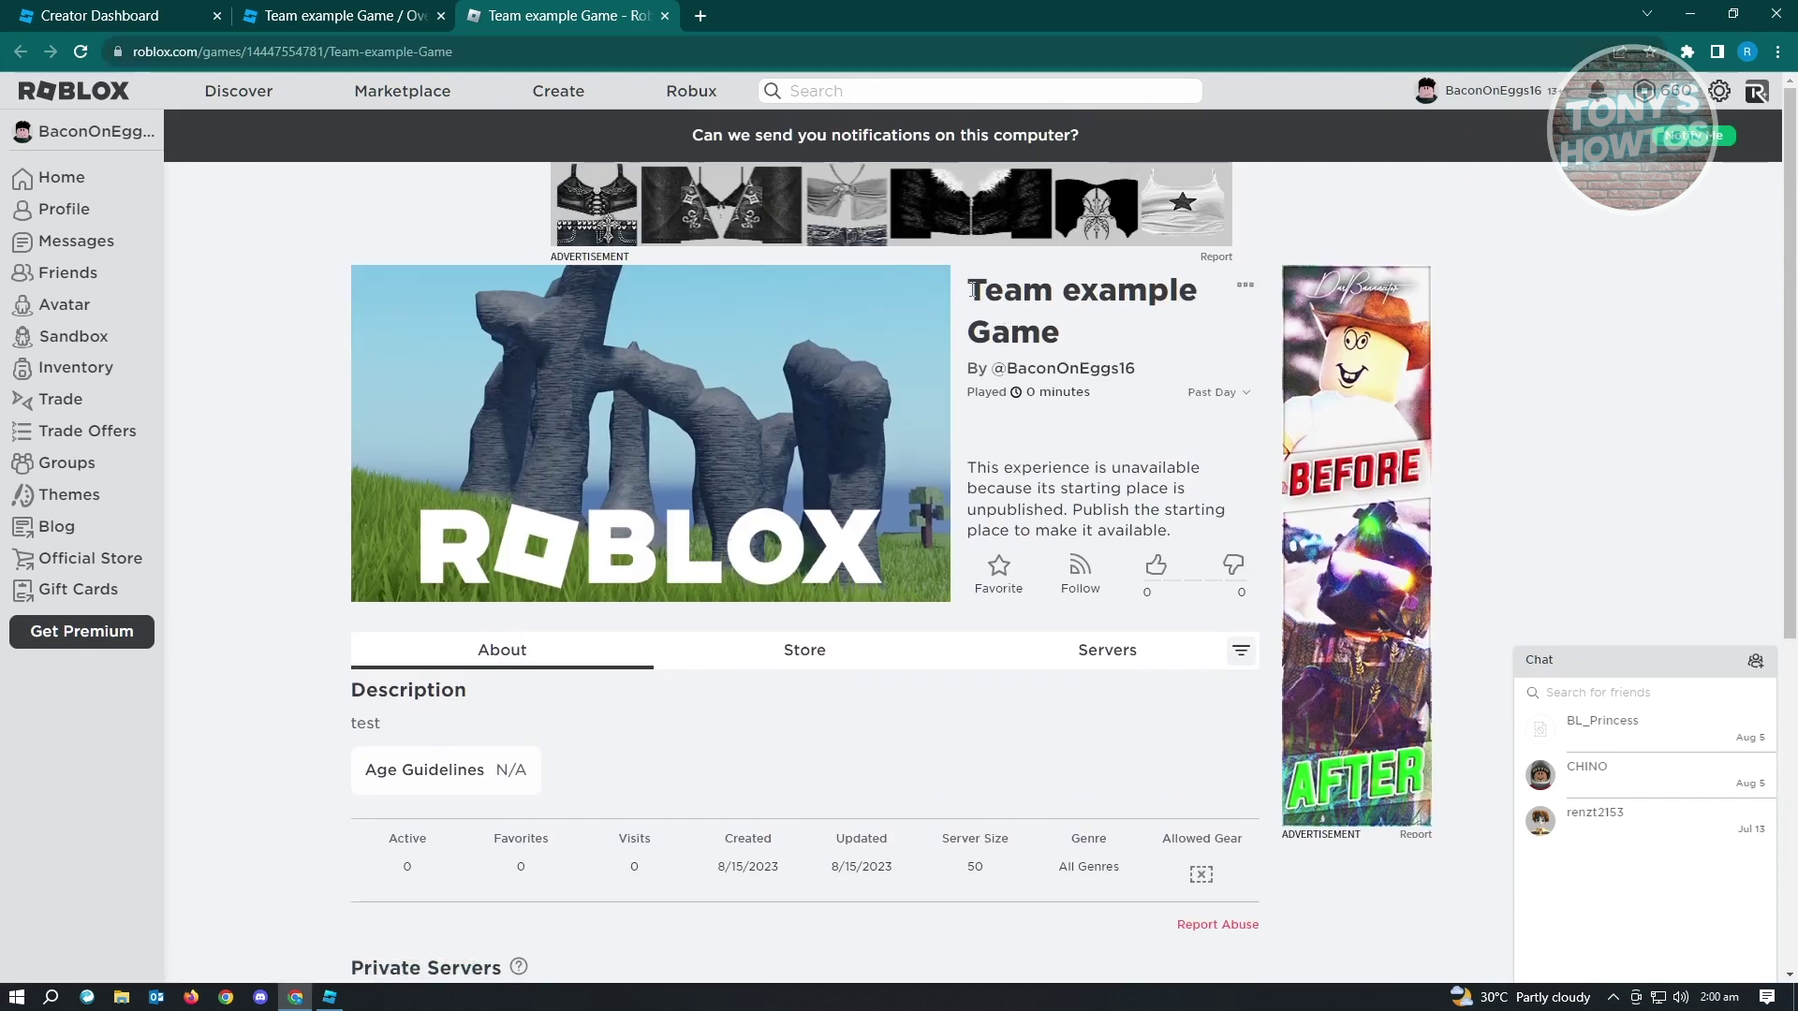
triple_click(1007, 320)
click(1246, 286)
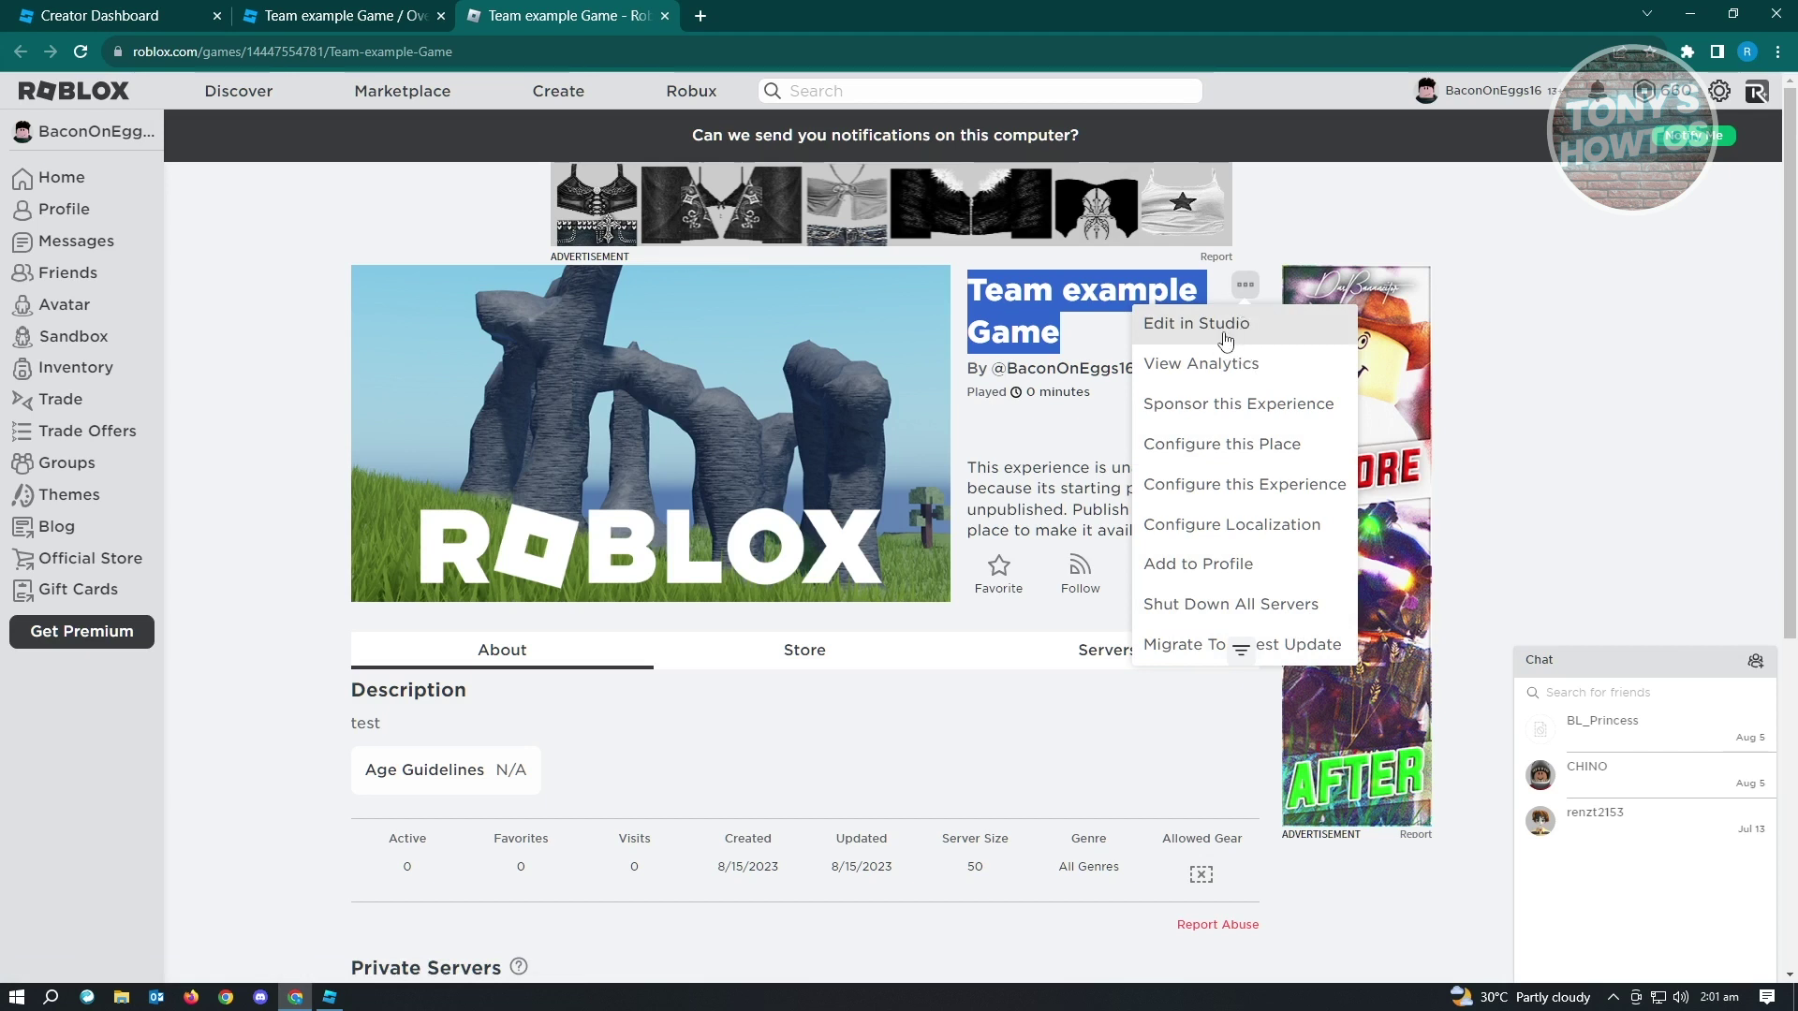
click(958, 730)
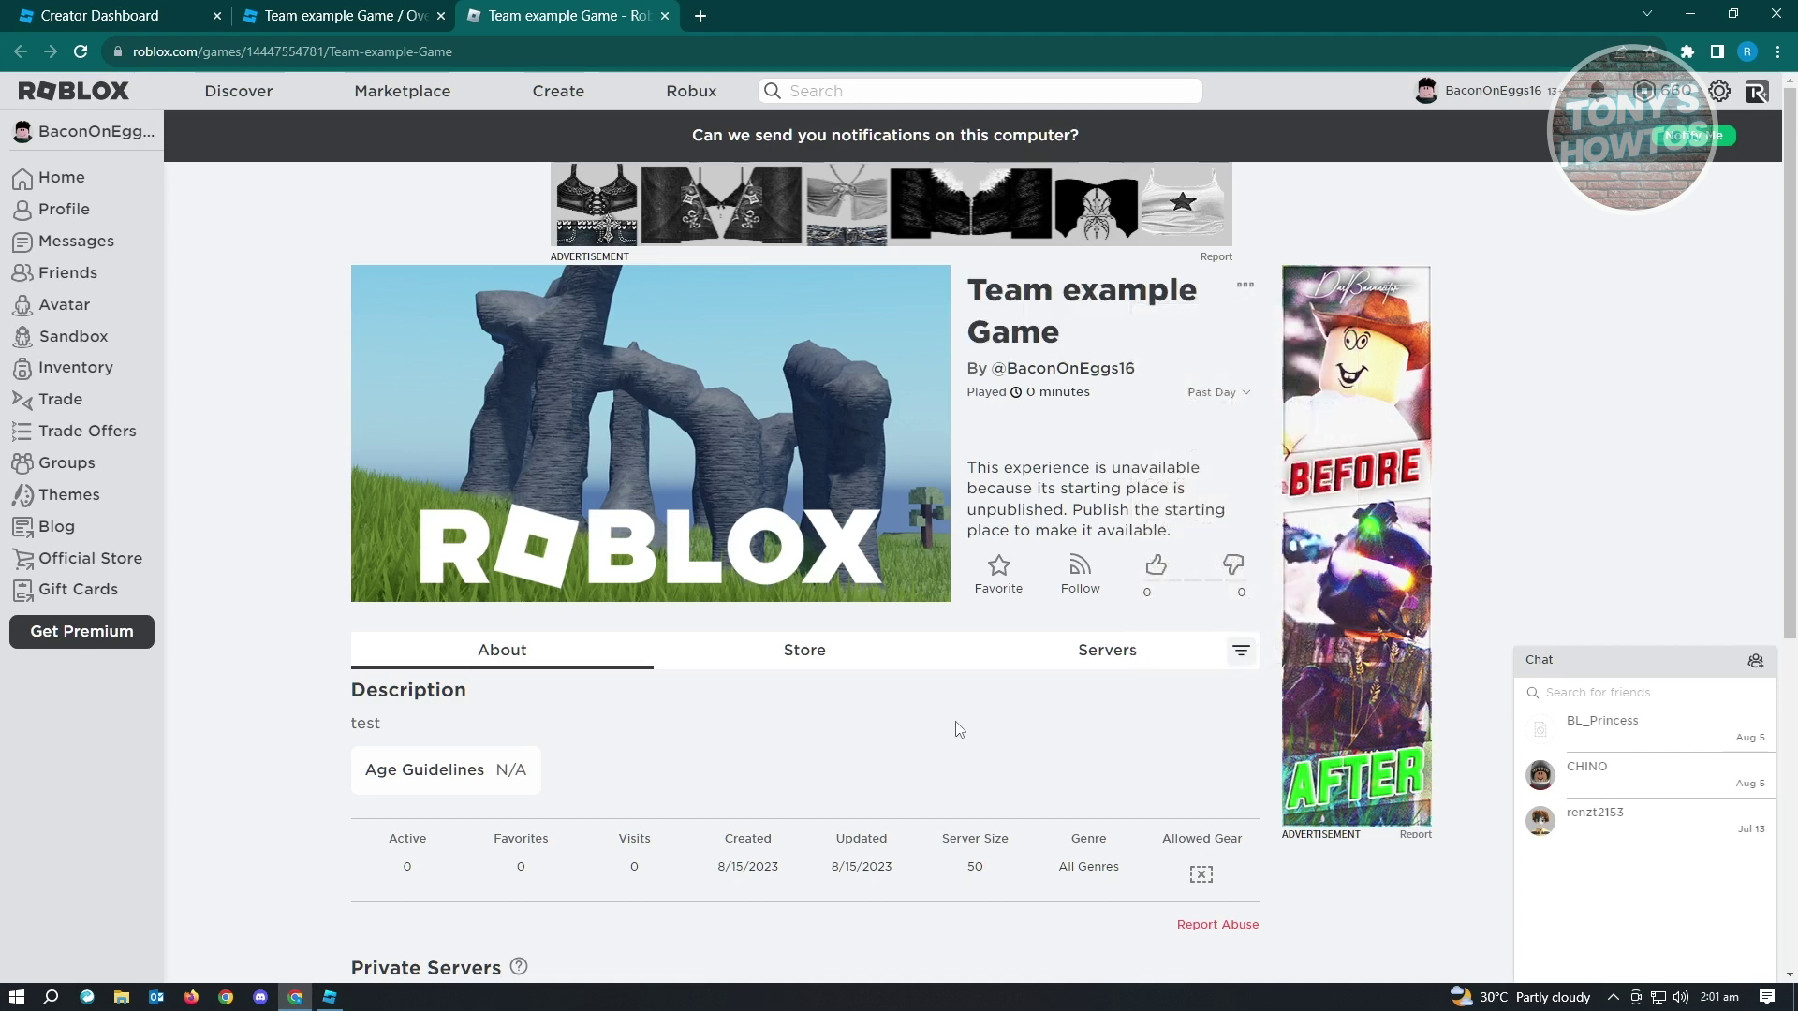